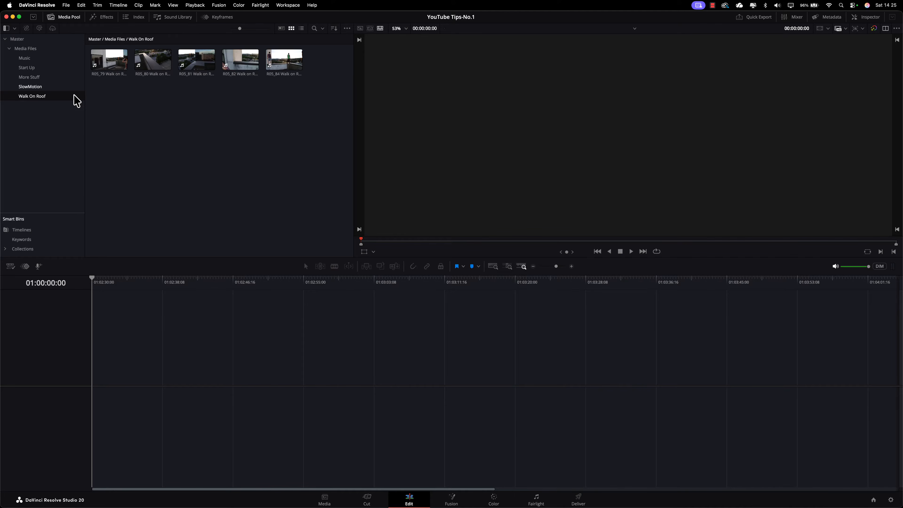
# Open the Start Up bin and enlarge its clip thumbnails
pyautogui.click(35, 68)
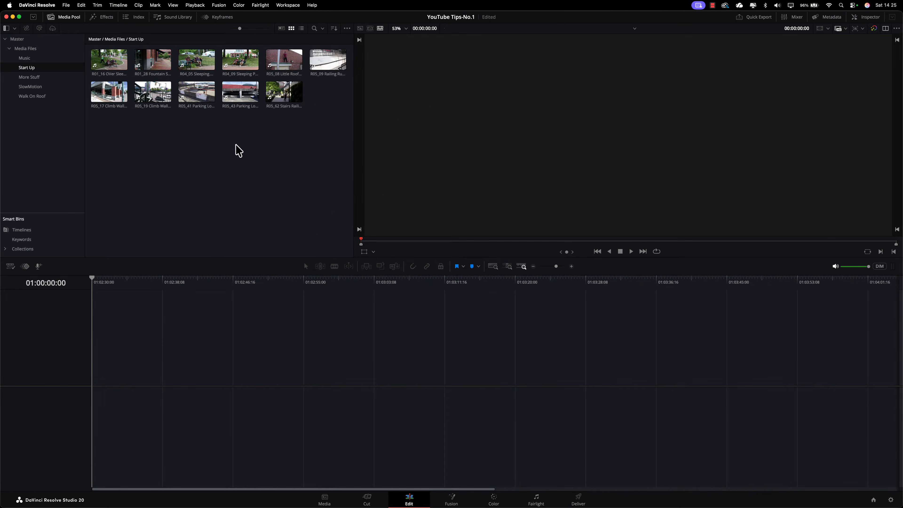
pyautogui.click(240, 29)
pyautogui.moveTo(240, 28); pyautogui.dragTo(252, 28)
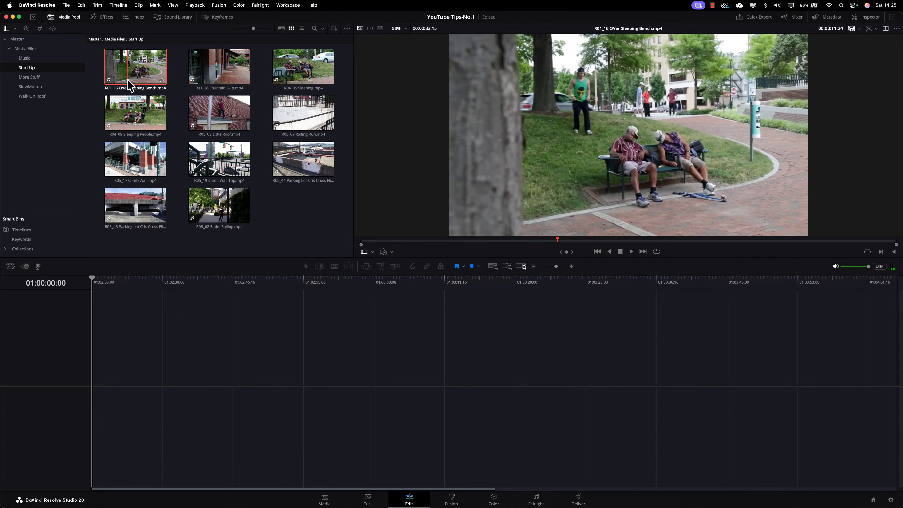
# Build a new timeline from the Start Up clips, beginning with R01_16 OVer Sleeping Bench, R04_09 Sleeping People, R05_08 Little Roof and R05_09 Railing Run
pyautogui.hotkey('shift', 'F12')
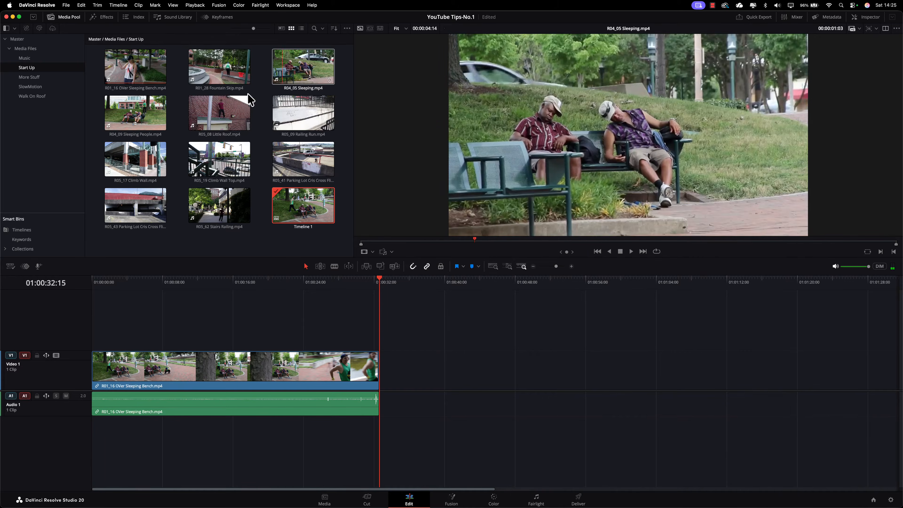
pyautogui.click(136, 123)
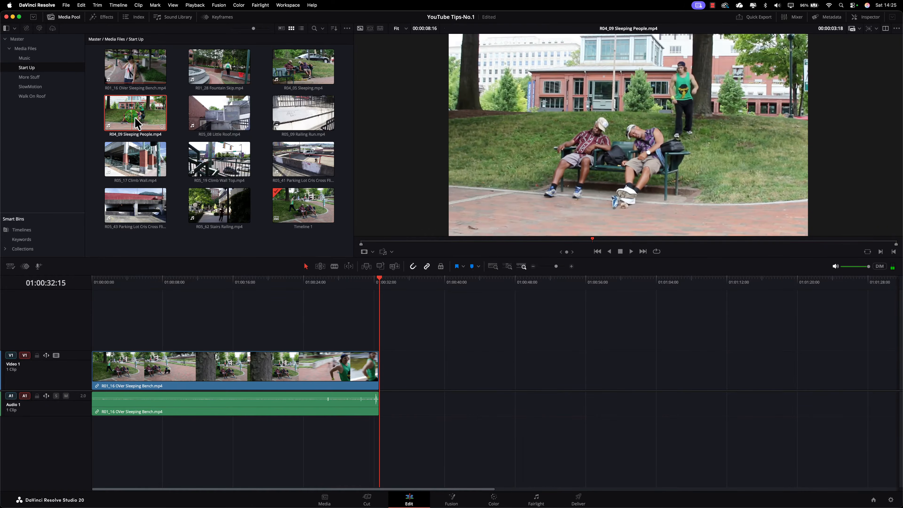
pyautogui.moveTo(136, 120); pyautogui.dragTo(864, 182)
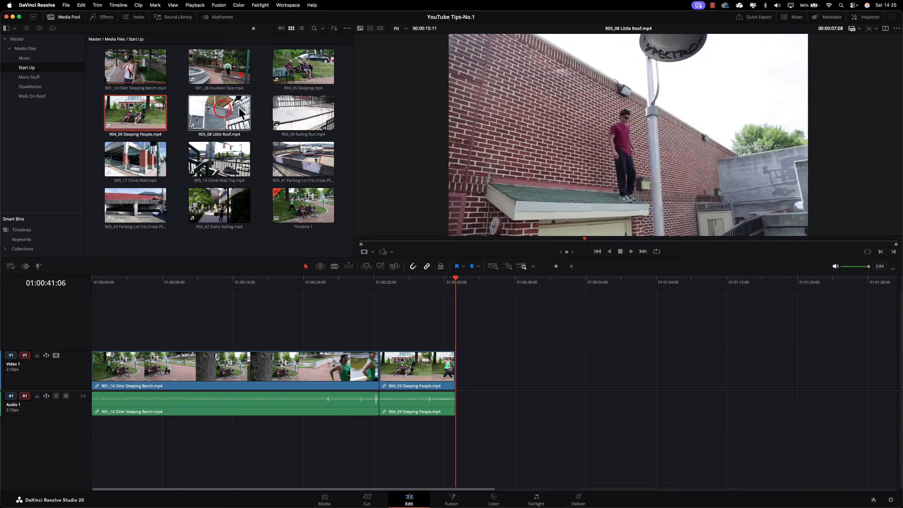
pyautogui.click(222, 108)
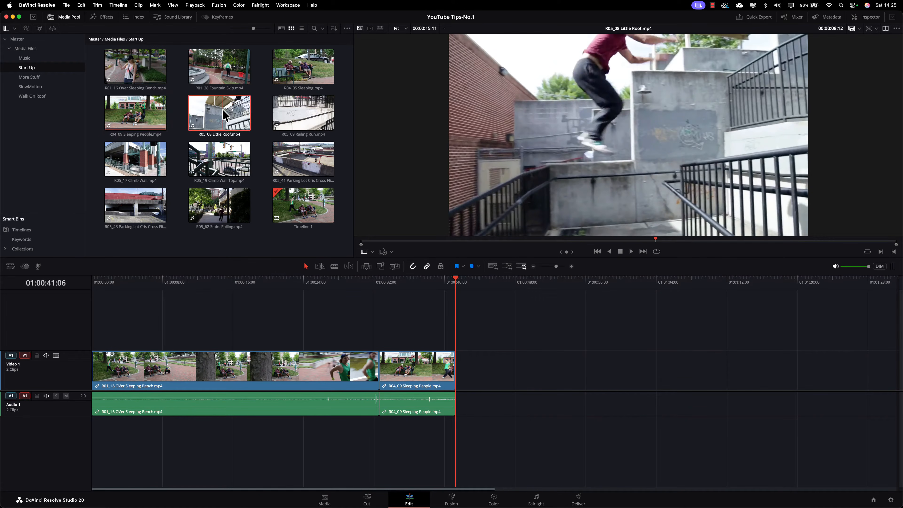
pyautogui.click(297, 122)
pyautogui.moveTo(297, 122); pyautogui.dragTo(454, 370)
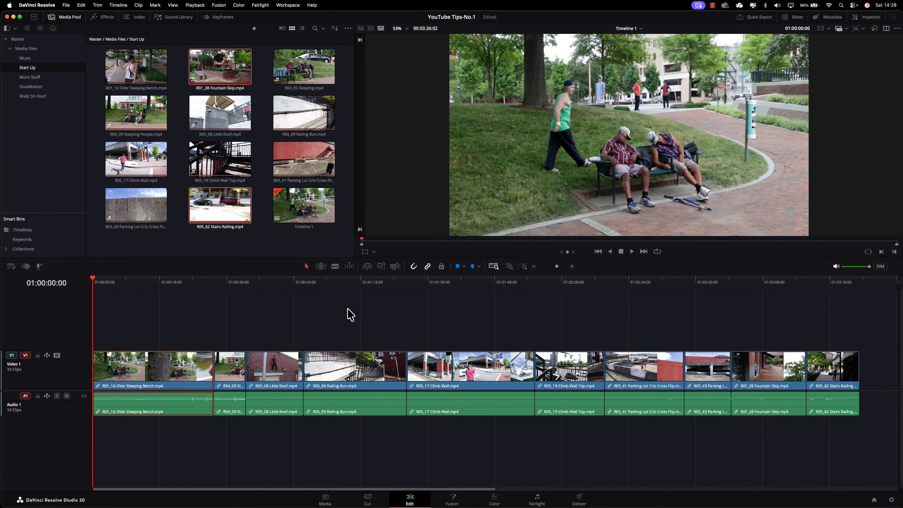
# Zoom in on the timeline and place the playhead at 01:00:24:22 in the first clip
pyautogui.click(521, 267)
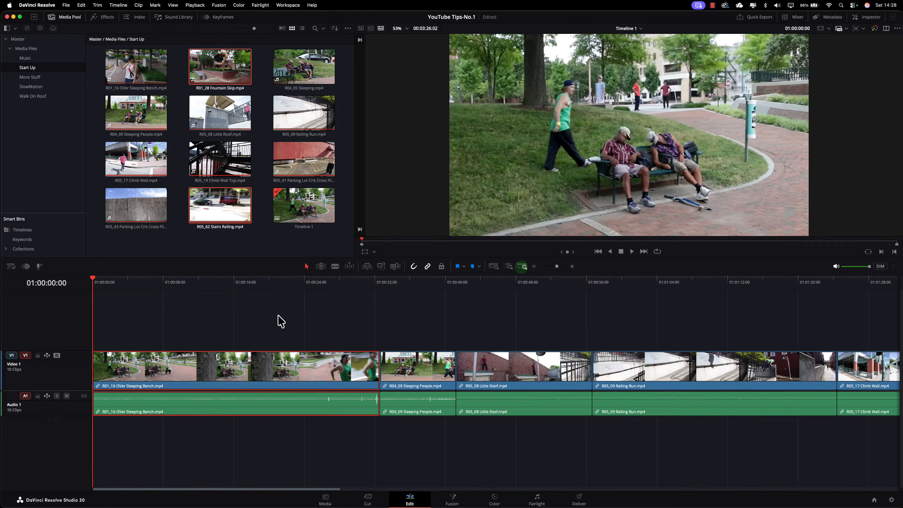
pyautogui.moveTo(93, 280); pyautogui.dragTo(312, 352)
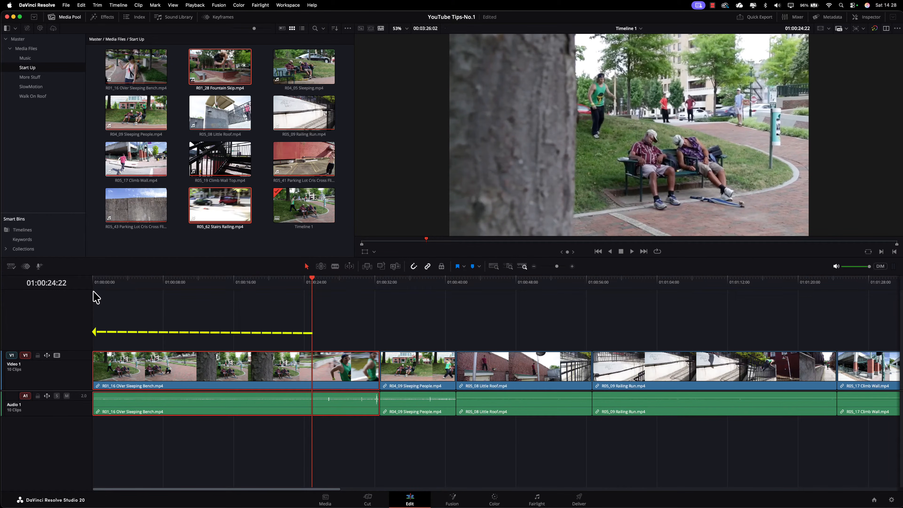
# Try trimming the first clip's start to the playhead in normal edit mode, select the gap before it, and undo the trim
pyautogui.click(97, 5)
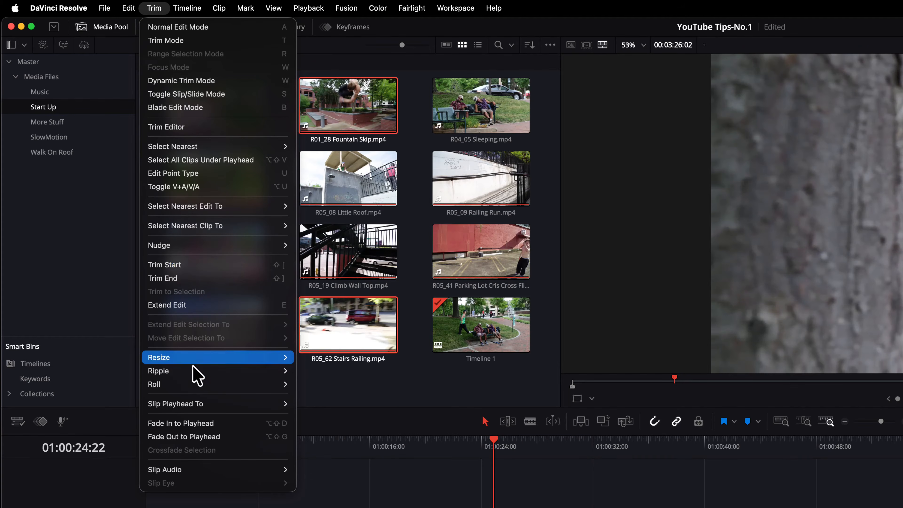
pyautogui.moveTo(194, 369)
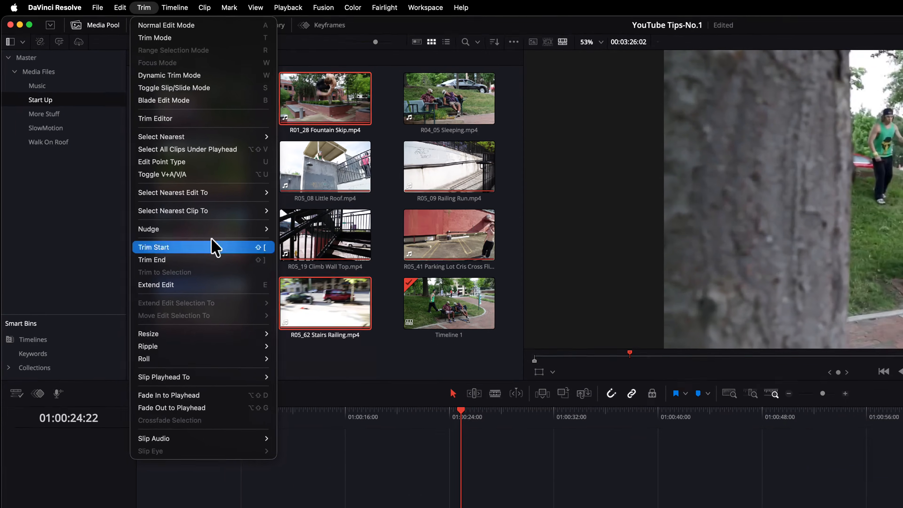
pyautogui.click(221, 265)
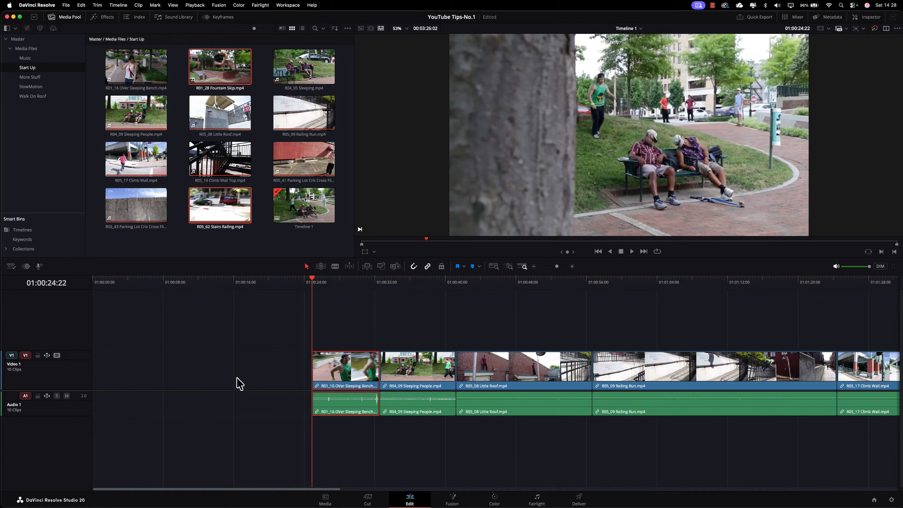
pyautogui.click(217, 379)
pyautogui.click(217, 380)
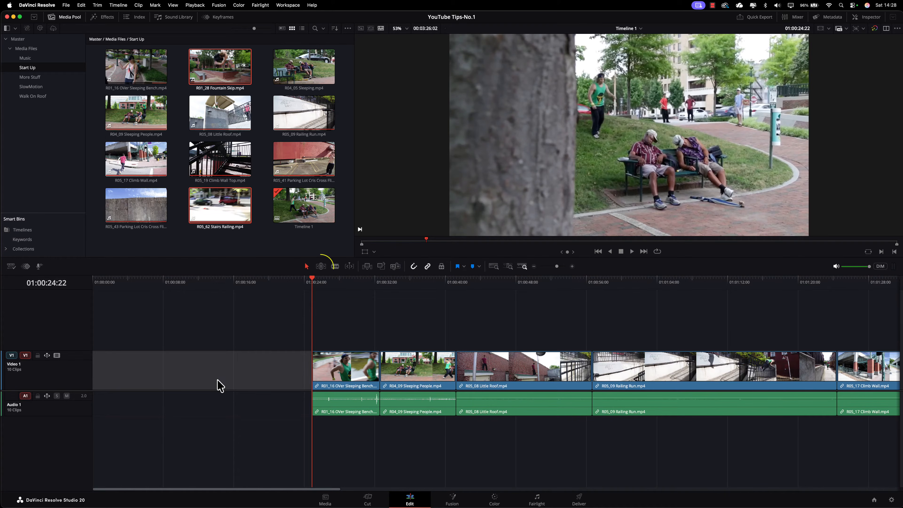
pyautogui.press('super+z')
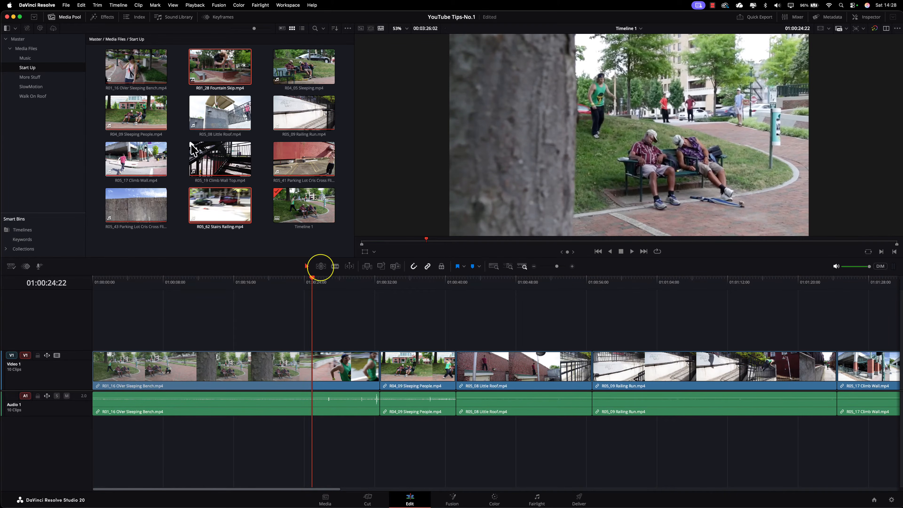
# Switch to Trim Edit Mode and trim the start of the first clip to the playhead at 01:00:24:22
pyautogui.click(321, 267)
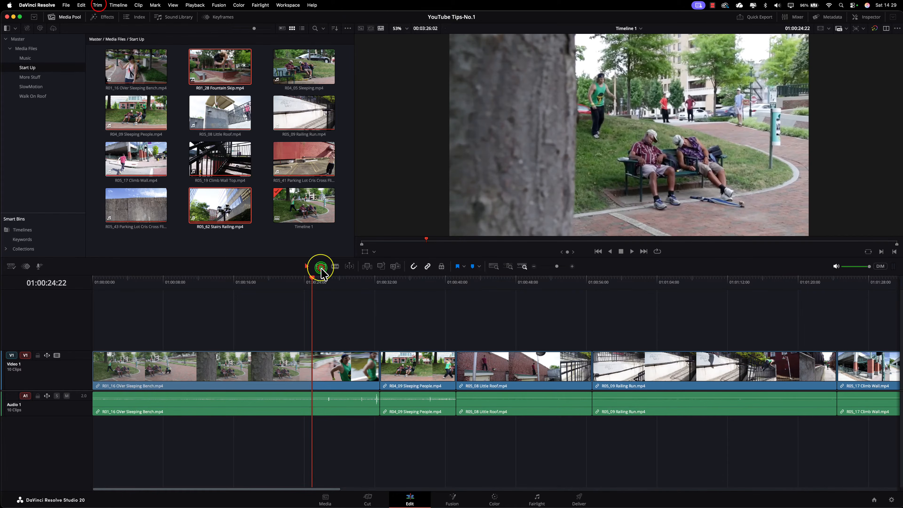
pyautogui.click(97, 5)
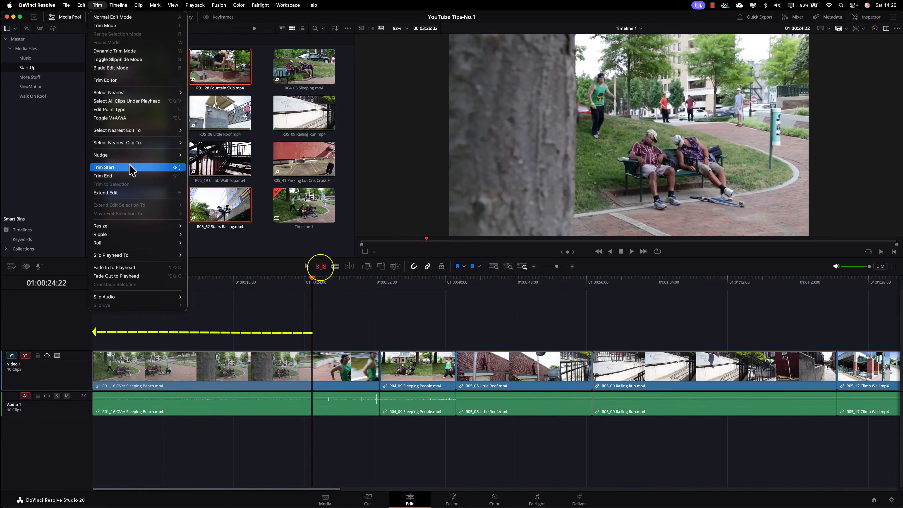
pyautogui.click(177, 168)
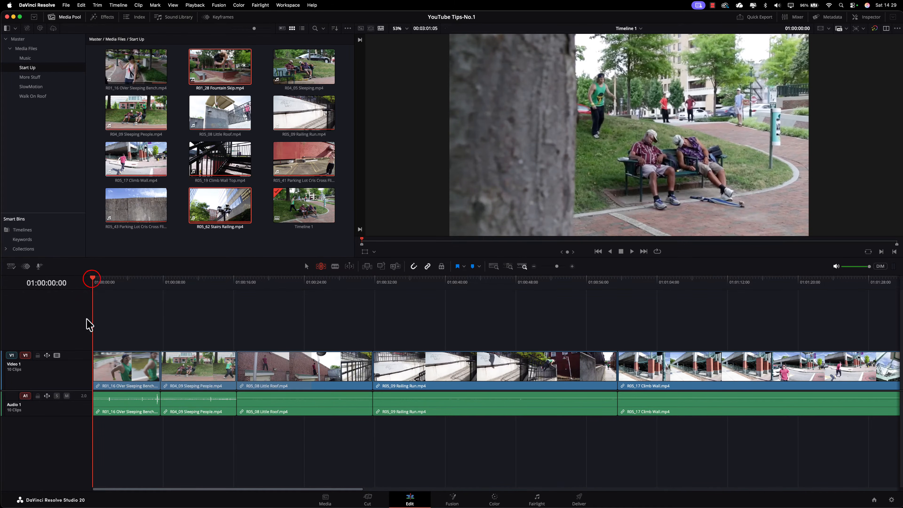
# Place the playhead at 01:00:01:13 in the first clip and look up the Trim End command
pyautogui.moveTo(91, 280); pyautogui.dragTo(109, 290)
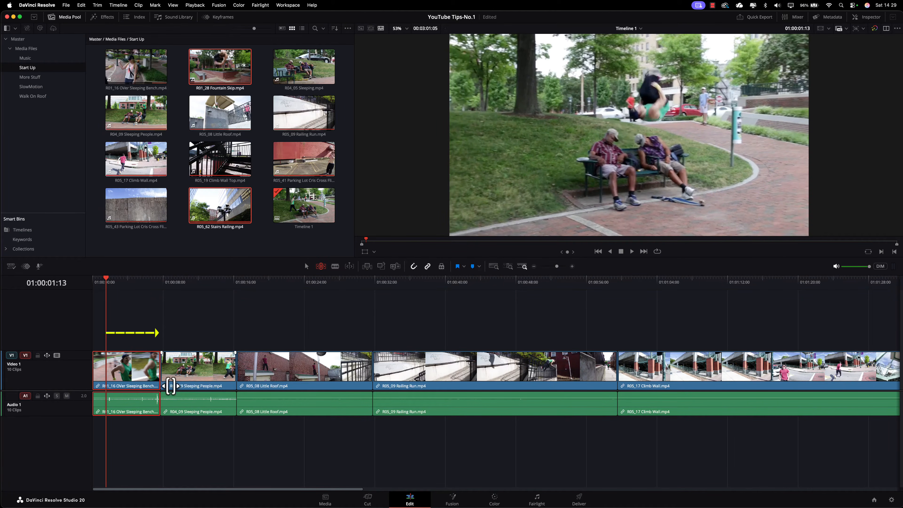
pyautogui.click(98, 5)
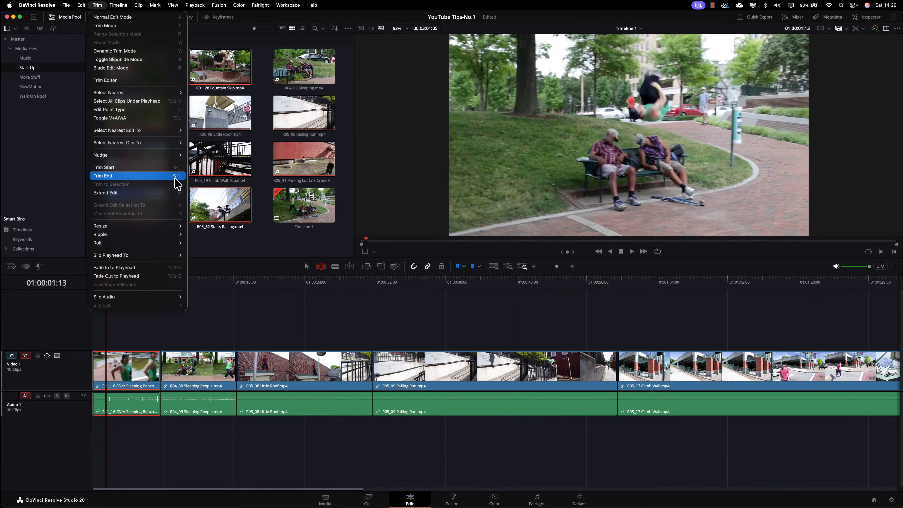
pyautogui.click(221, 305)
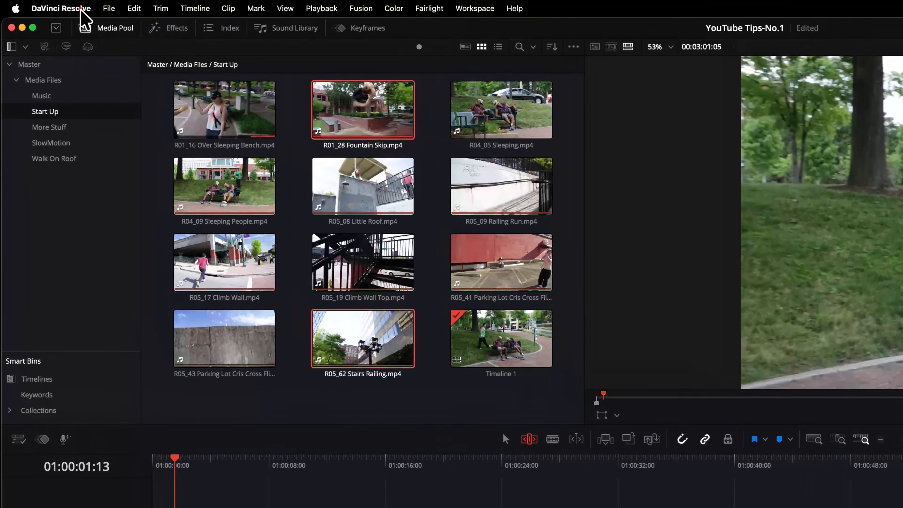
# Open Keyboard Customization and check which commands are assigned to F2, F3 and F4
pyautogui.click(48, 7)
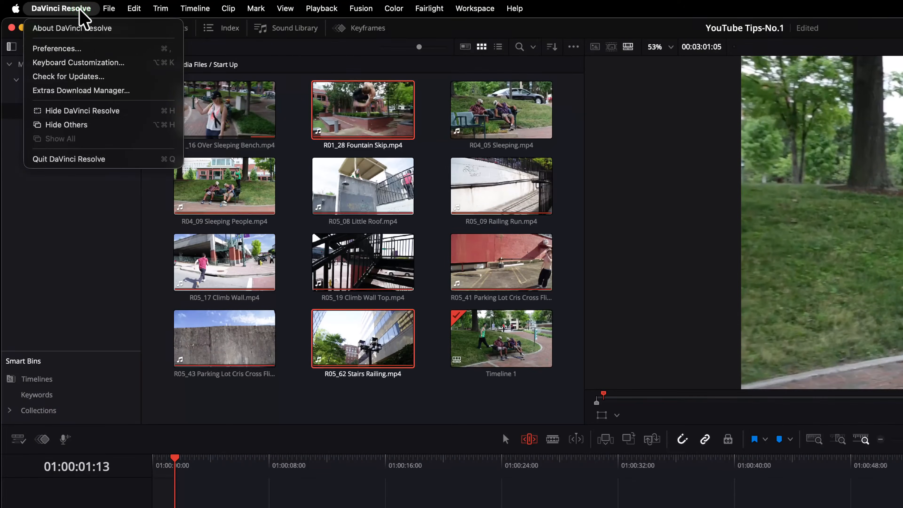
pyautogui.click(76, 64)
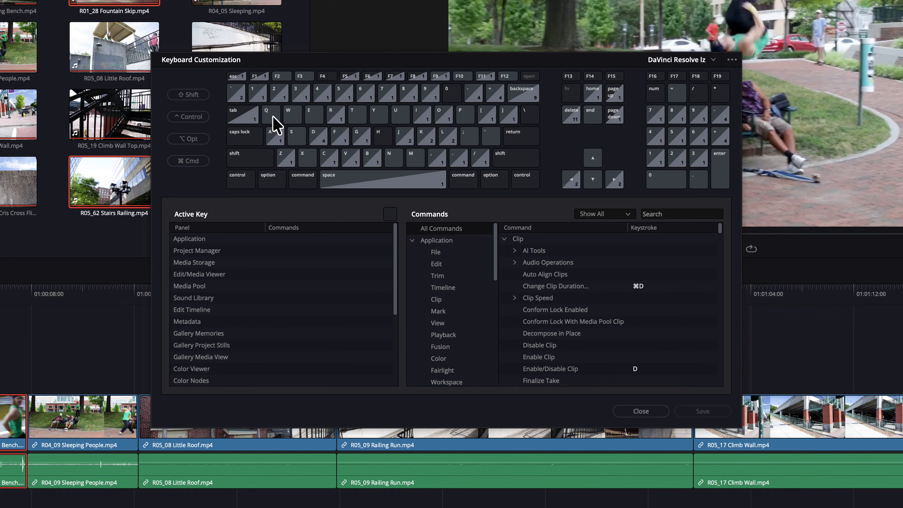
pyautogui.click(279, 77)
pyautogui.click(300, 77)
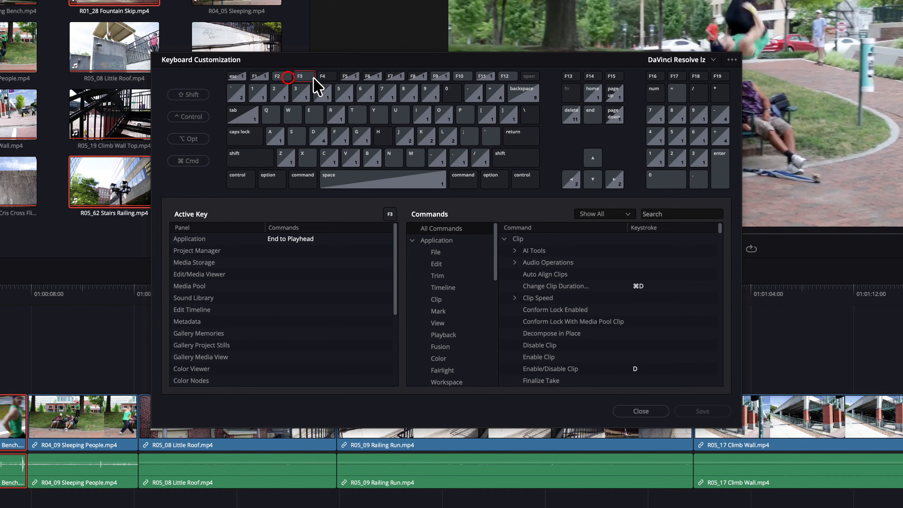
pyautogui.click(323, 77)
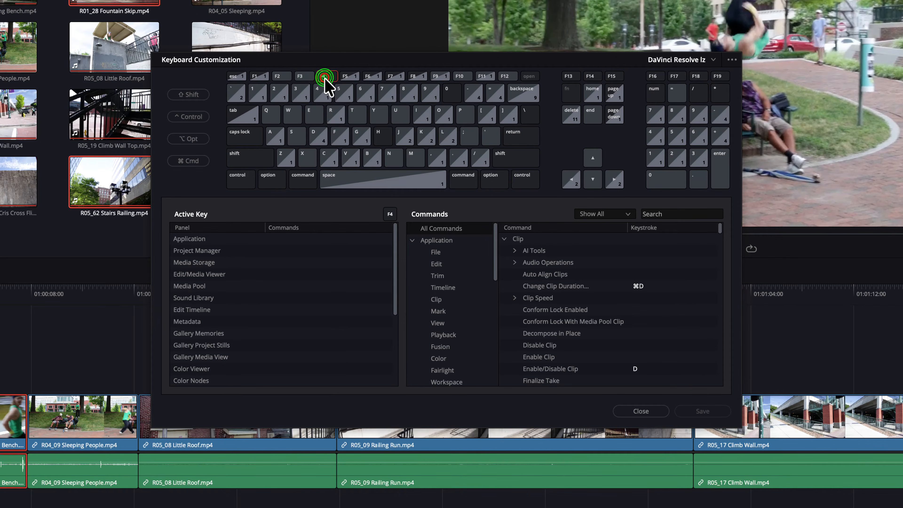
pyautogui.click(279, 77)
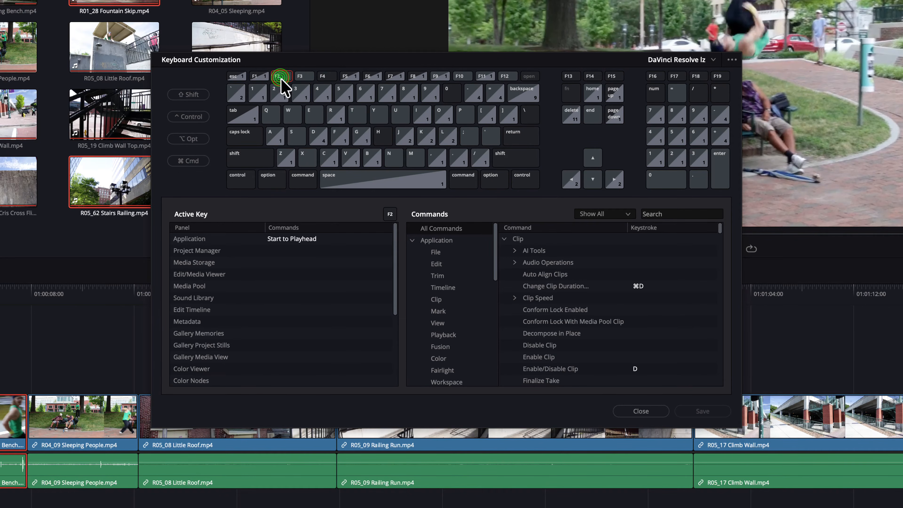
# Search the commands for "start to", reassign F2 to Ripple Start to Playhead, save the keyboard layout and close the customization window
pyautogui.click(666, 214)
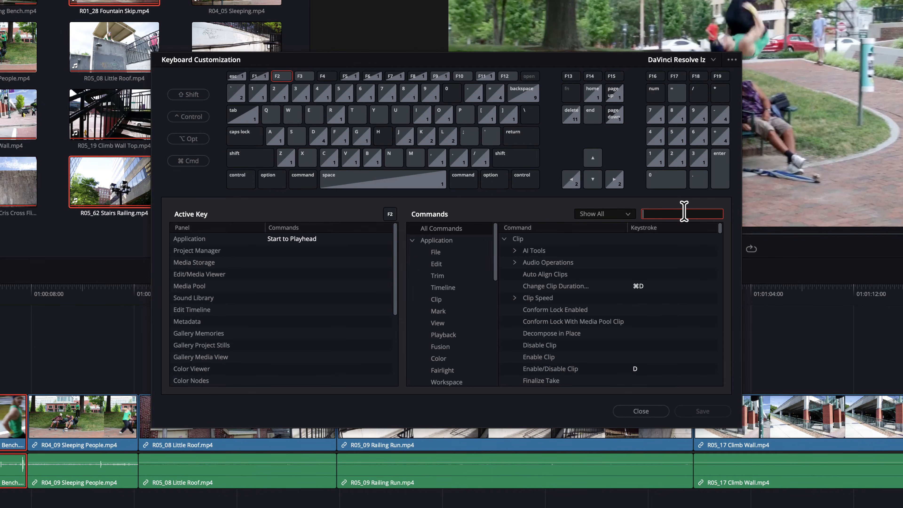
pyautogui.write('start to')
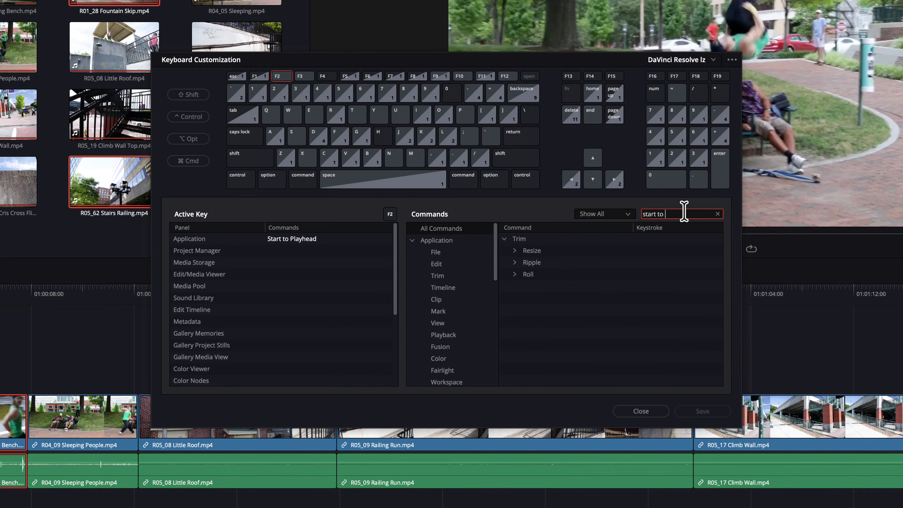
pyautogui.click(515, 262)
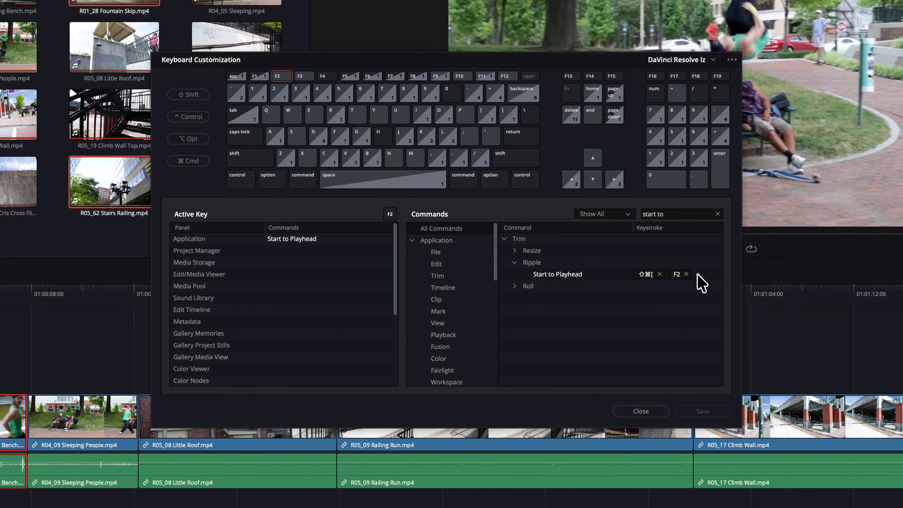
pyautogui.click(686, 274)
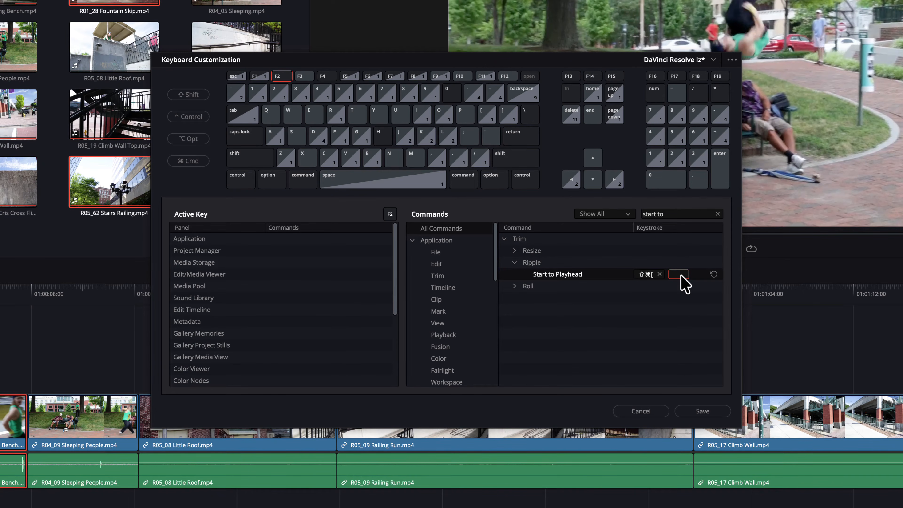
pyautogui.press('F2')
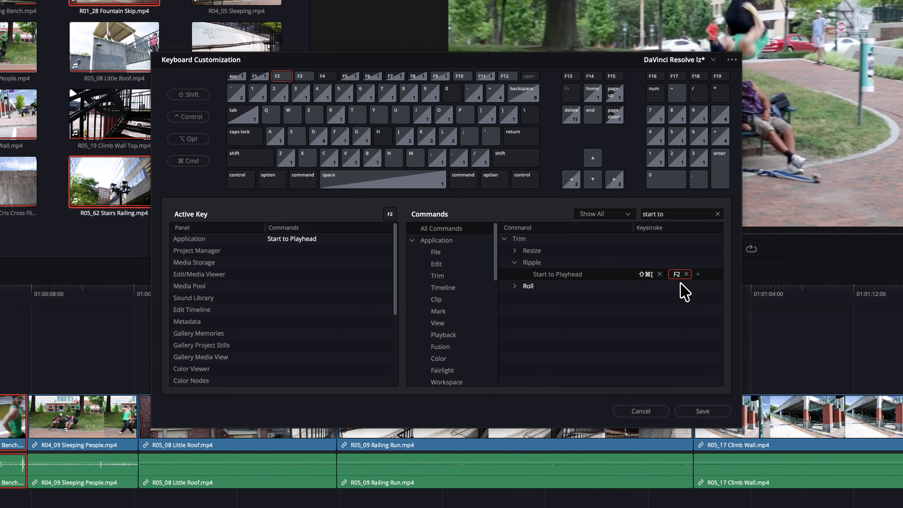
pyautogui.click(702, 412)
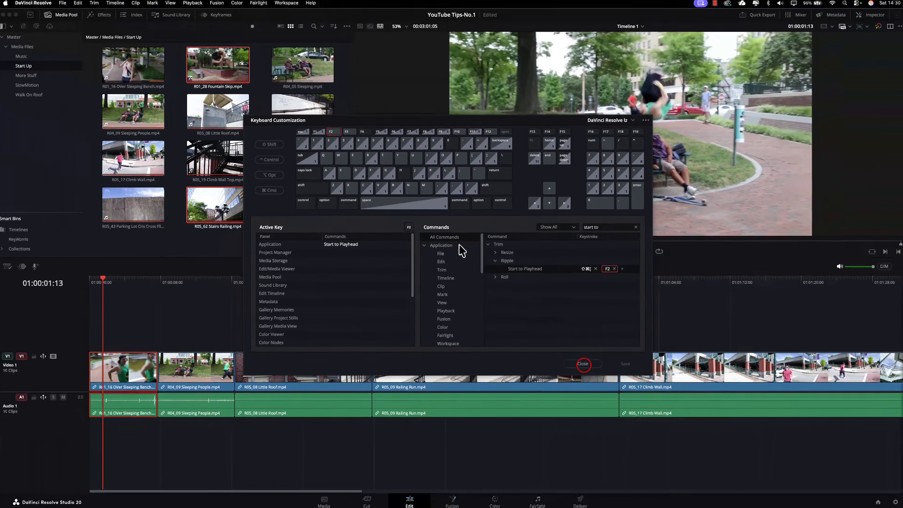
pyautogui.click(583, 363)
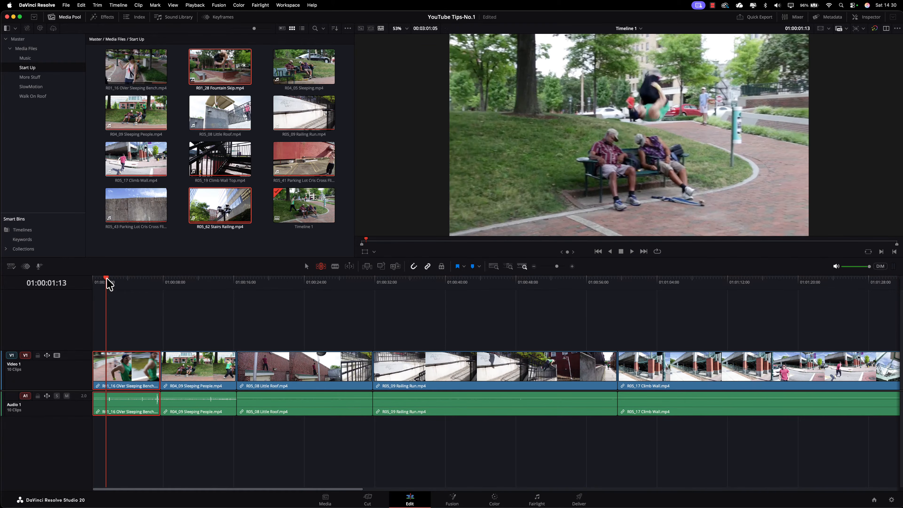
# Ripple trim the first clip's end to 01:00:01:13 and the start of the R04_09 Sleeping People clip to just before the flip
pyautogui.press('super+shift+bracketright')
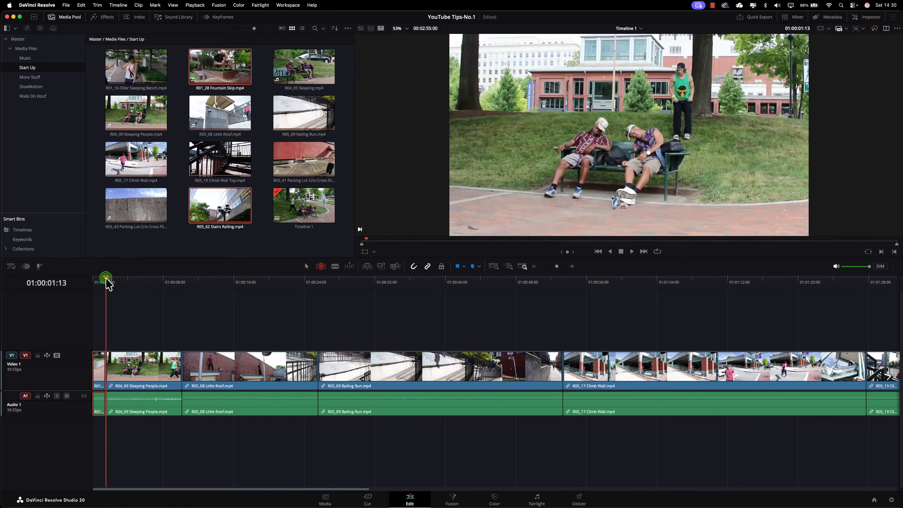
pyautogui.moveTo(107, 278); pyautogui.dragTo(116, 280)
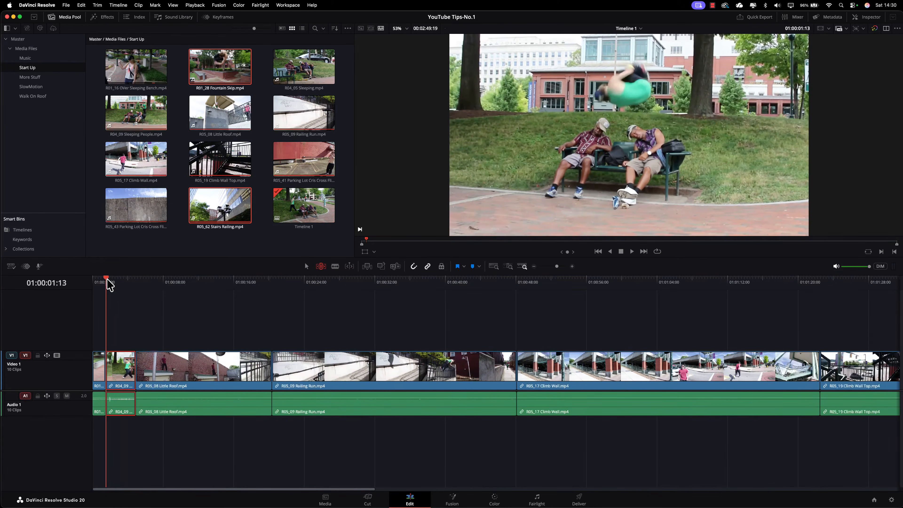
# Ripple trim the R04_09 Sleeping People clip's end to 01:00:02:20 and the start of R05_08 Little Roof to the chosen action point
pyautogui.moveTo(106, 279); pyautogui.dragTo(118, 280)
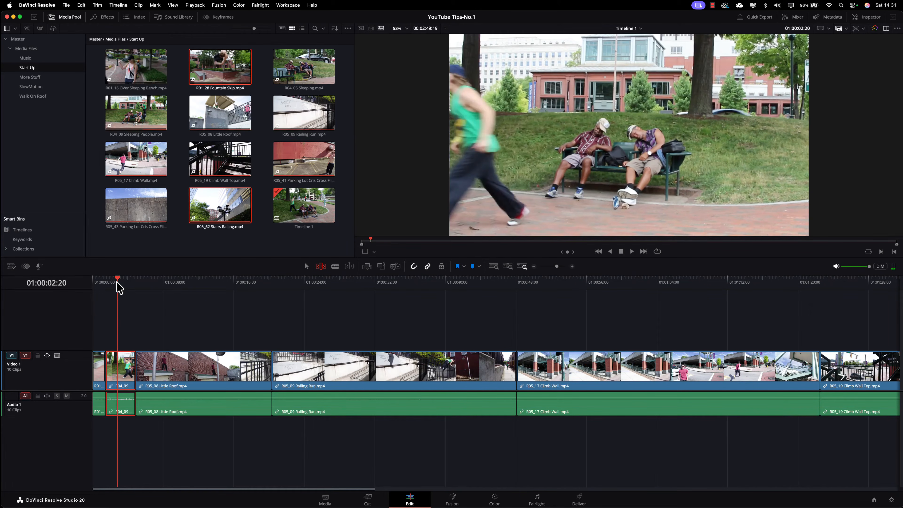
pyautogui.press('super+shift+bracketright')
pyautogui.moveTo(119, 280); pyautogui.dragTo(181, 310)
pyautogui.press('super+shift+bracketleft')
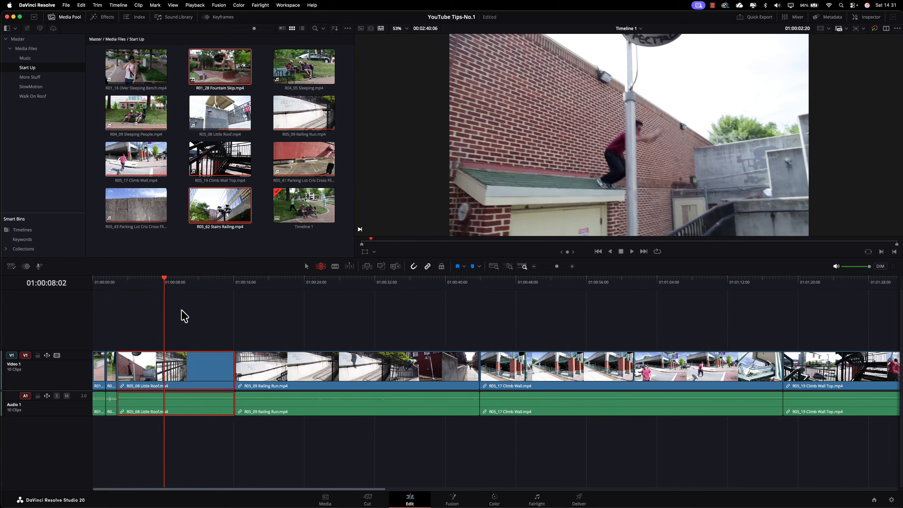
# Ripple trim the end of the R05_08 Little Roof clip and the start of the R05_09 Railing Run clip
pyautogui.moveTo(120, 285); pyautogui.dragTo(296, 318)
pyautogui.press('super+shift+bracketright')
pyautogui.press('F2')
# Ripple trim the end of R05_09 Railing Run and both the start and end of R05_17 Climb Wall
pyautogui.moveTo(161, 283); pyautogui.dragTo(411, 339)
pyautogui.press('F3')
pyautogui.press('F2')
pyautogui.moveTo(200, 279); pyautogui.dragTo(251, 295)
pyautogui.press('F3')
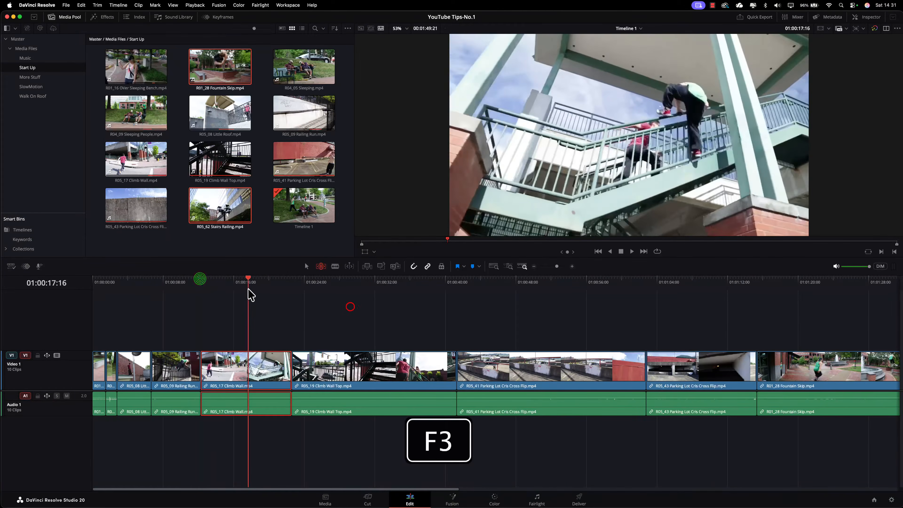
# Ripple trim the start and end of the R05_19 Climb Wall Top clip to keep only the short climbing moment
pyautogui.moveTo(353, 306); pyautogui.dragTo(365, 314)
pyautogui.press('F2')
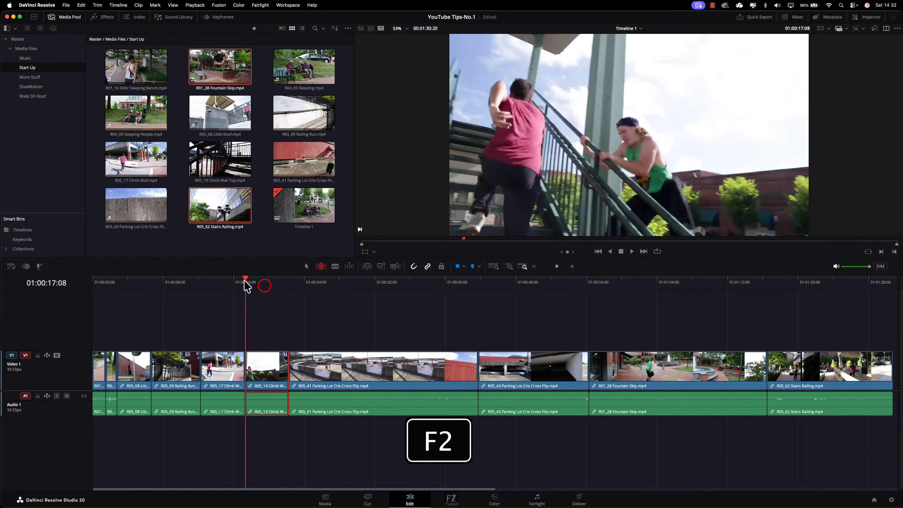
pyautogui.press('F3')
# Ripple trim the start of R05_41 Parking Lot Cris Cross Flip at 01:00:33:23, and its end just after the flip
pyautogui.moveTo(247, 286); pyautogui.dragTo(393, 319)
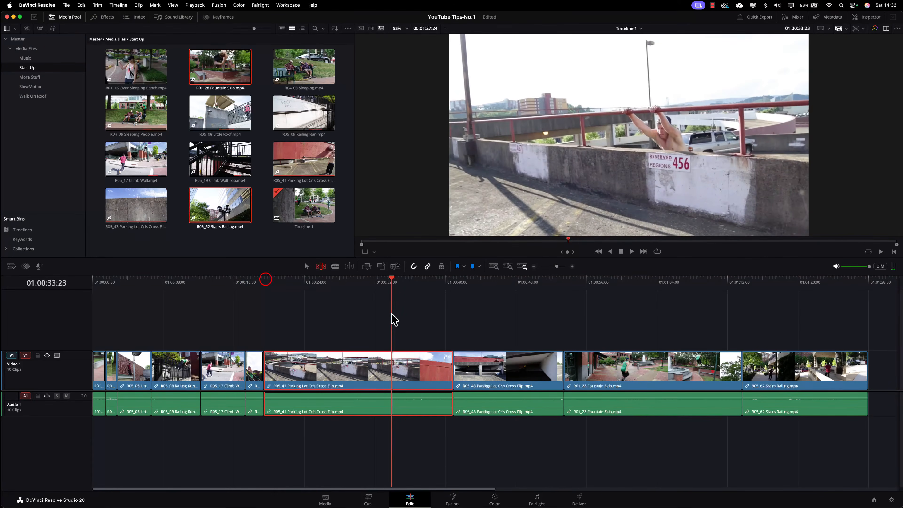
pyautogui.press('F2')
pyautogui.moveTo(264, 279); pyautogui.dragTo(361, 298)
pyautogui.press('F3')
# Ripple trim both ends of the R05_43 Parking Lot, R01_28 Fountain Skip and R05_62 Stairs Railing clips, ending the timeline at 01:00:35:11
pyautogui.press('F2')
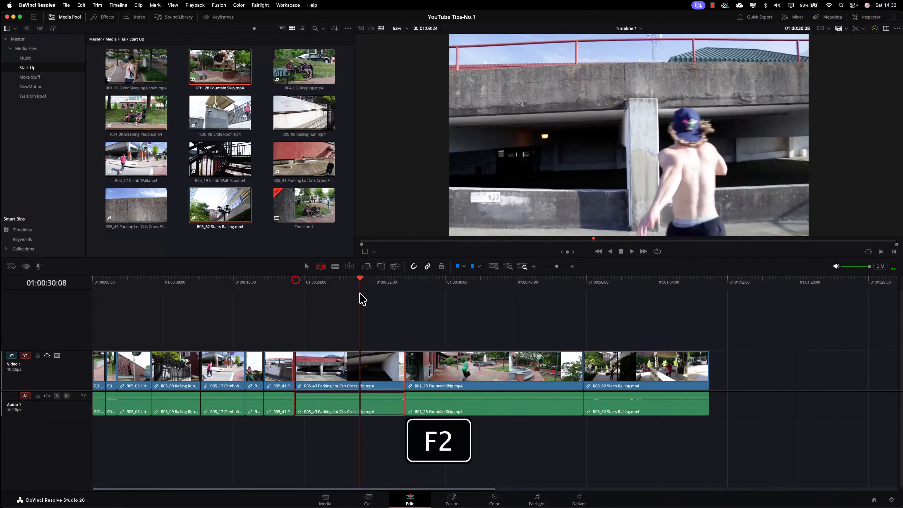
pyautogui.moveTo(298, 282); pyautogui.dragTo(405, 288)
pyautogui.press('F3')
pyautogui.press('F2')
pyautogui.press('F3')
pyautogui.press('F3')
pyautogui.press('F3')
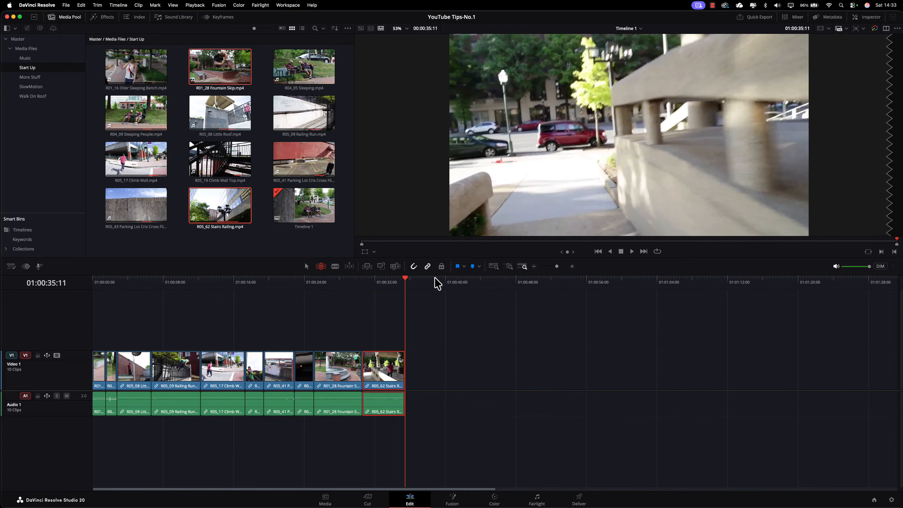
# Fit the whole timeline in view and review the rough cut from its start, stopping the playhead at 01:00:23:21
pyautogui.click(494, 267)
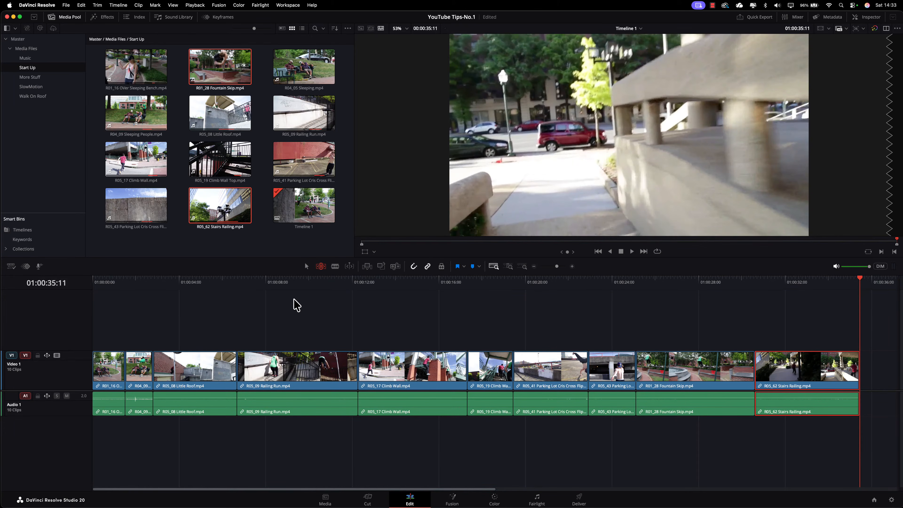
pyautogui.press('Home')
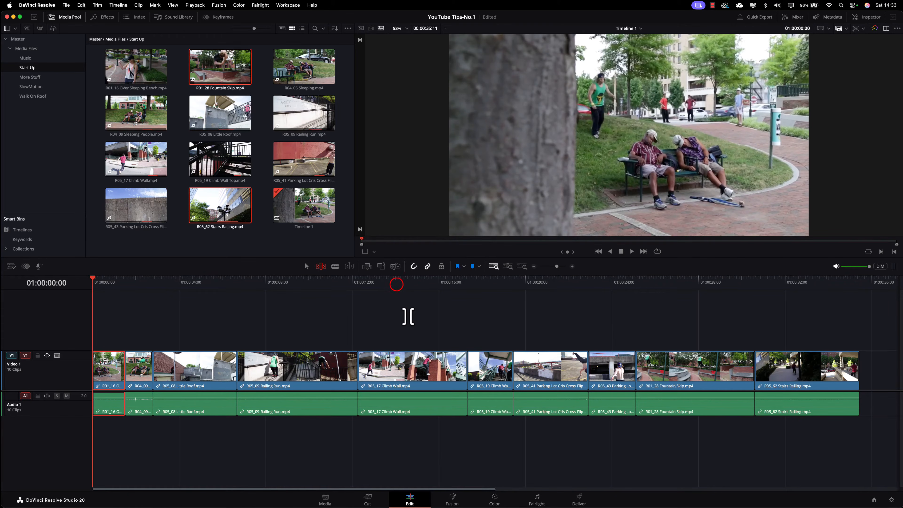
pyautogui.moveTo(398, 282); pyautogui.dragTo(609, 327)
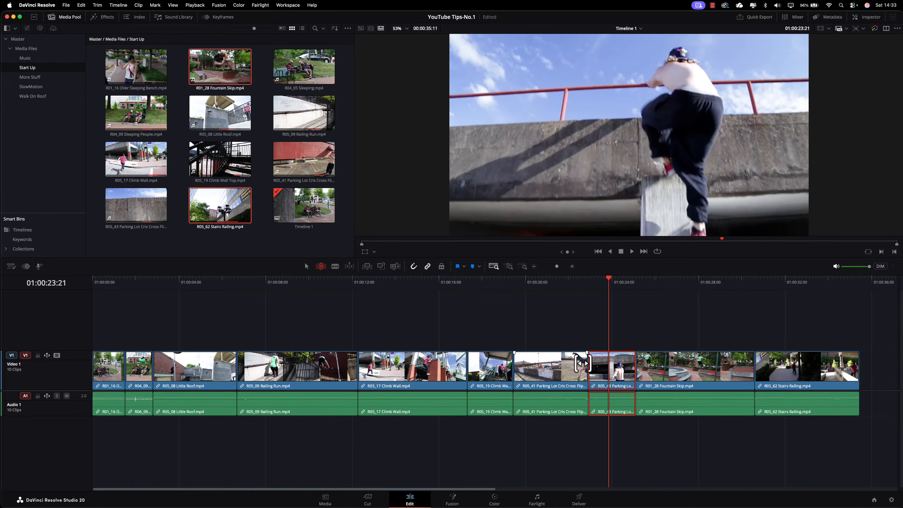
# Switch from trim mode back to selection mode with timeline snapping on
pyautogui.click(306, 266)
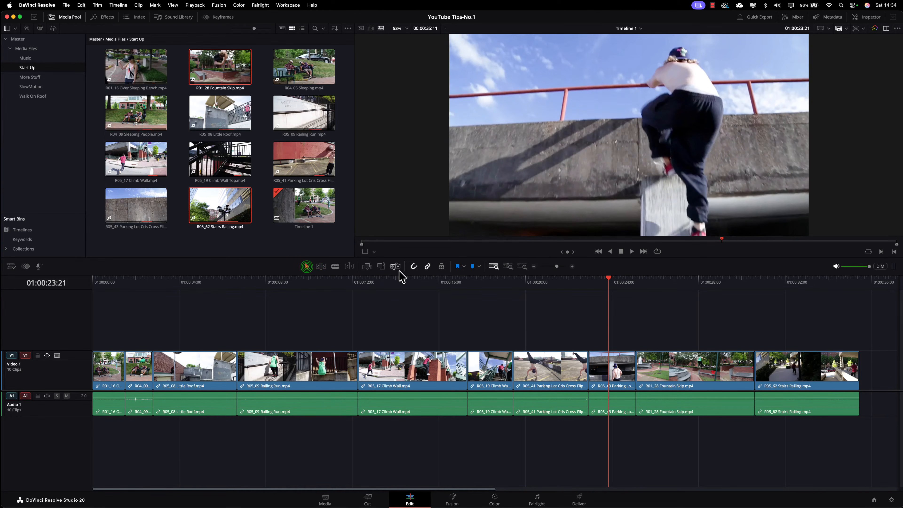
pyautogui.click(413, 266)
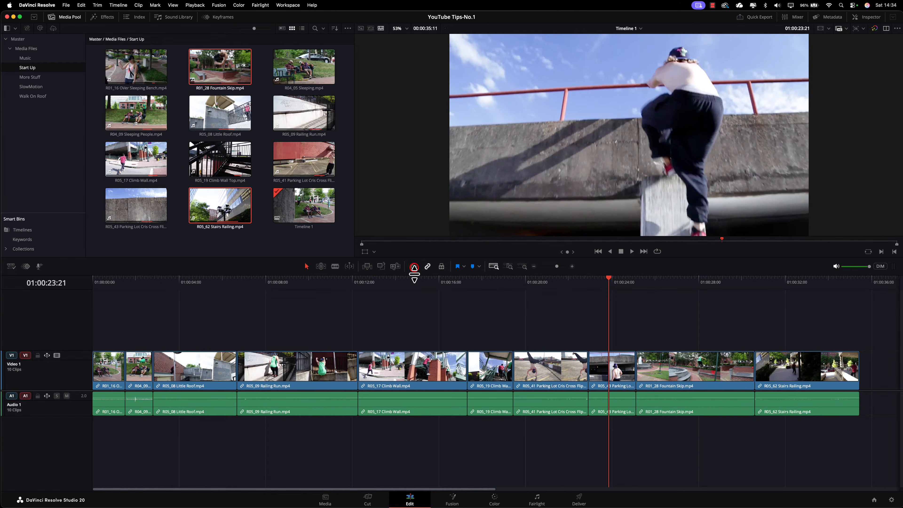
pyautogui.click(413, 266)
# Shuffle-insert the R05_43 Parking Lot clip in front of R05_41 without leaving a gap, and place the playhead at 01:00:22:12
pyautogui.click(618, 378)
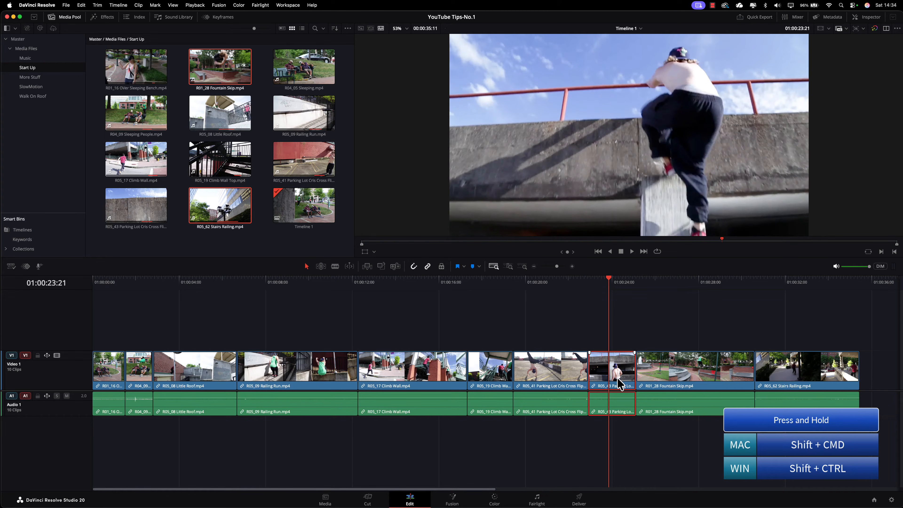
pyautogui.moveTo(618, 379); pyautogui.dragTo(612, 344)
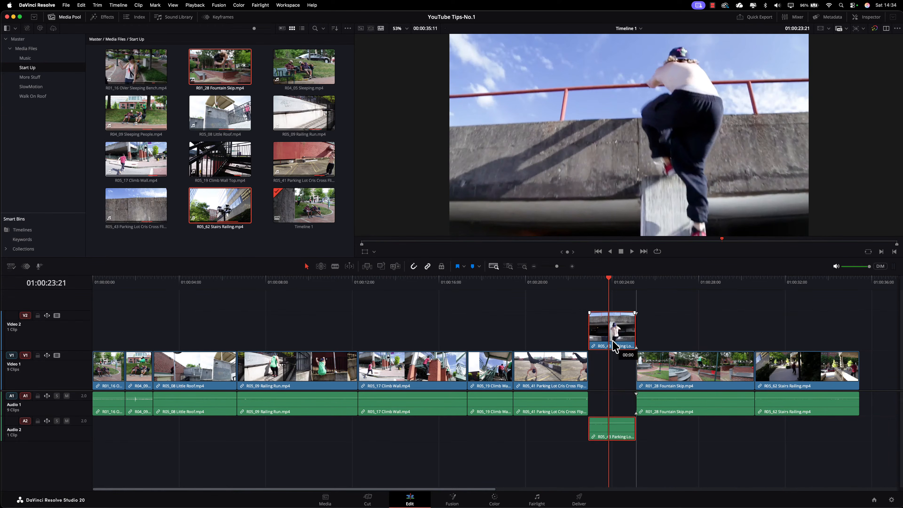
pyautogui.moveTo(526, 246); pyautogui.dragTo(405, 226)
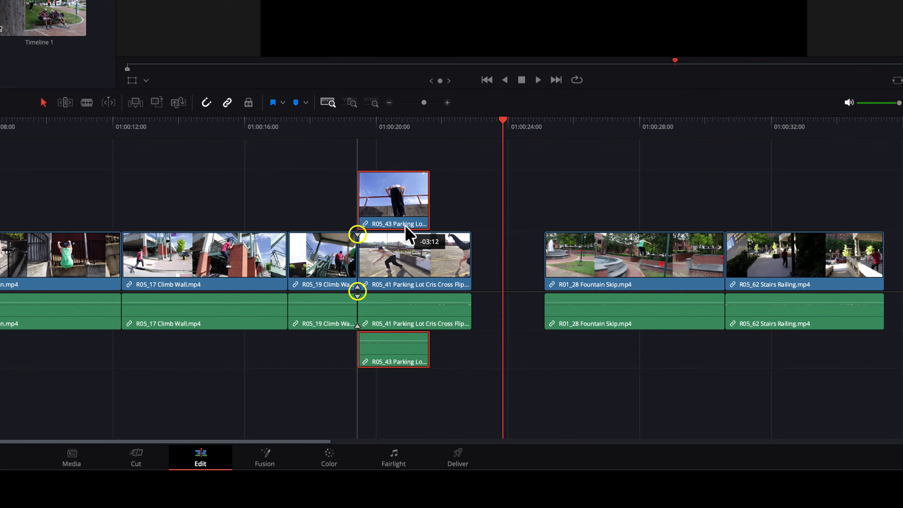
pyautogui.moveTo(406, 227); pyautogui.dragTo(404, 244)
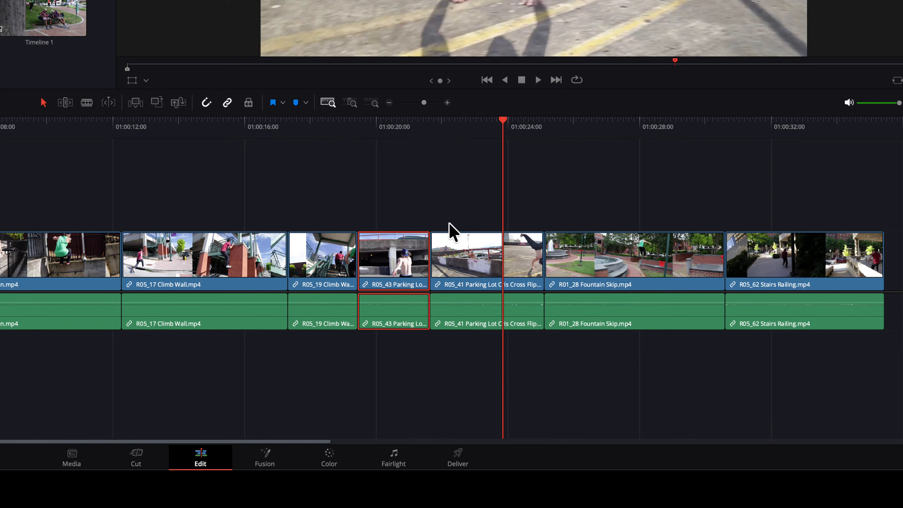
pyautogui.moveTo(369, 135); pyautogui.dragTo(457, 170)
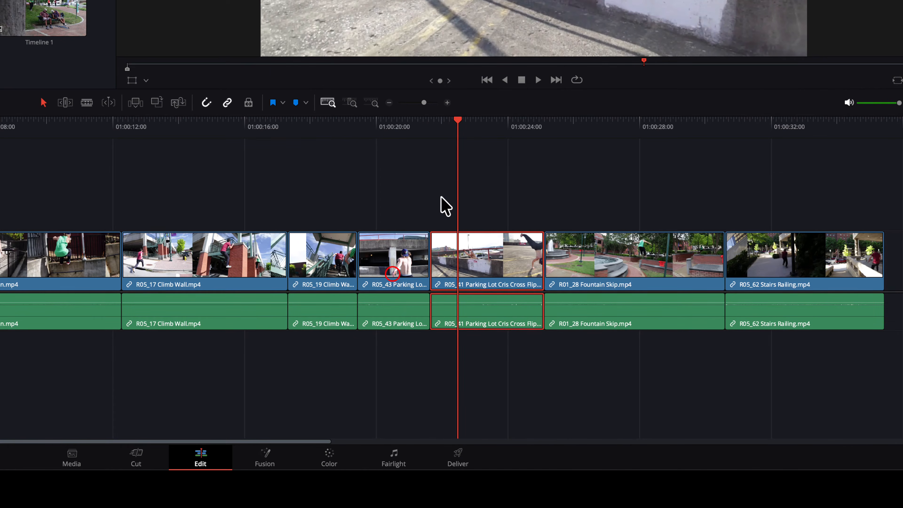
# Swap the R05_43 Parking Lot clip back and forth with the neighbouring R05_41 clip, leaving it after R05_41
pyautogui.click(393, 277)
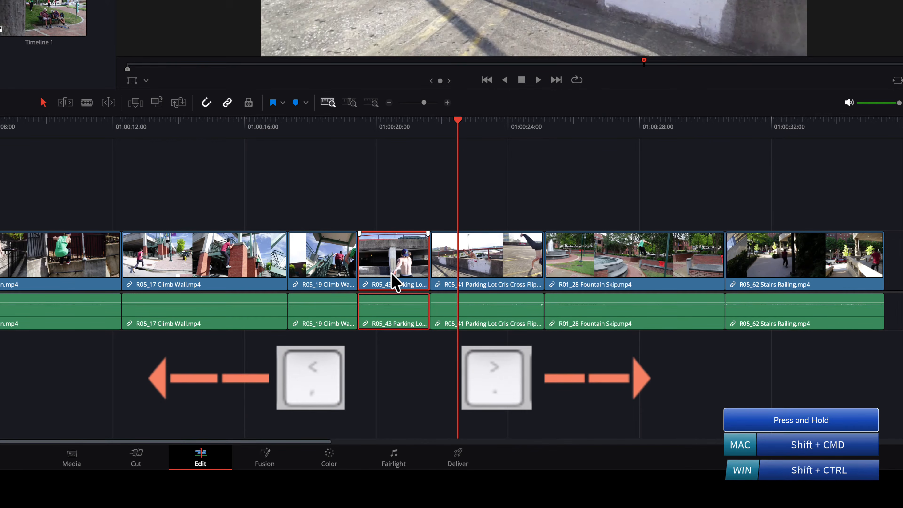
pyautogui.press('shift+super+period')
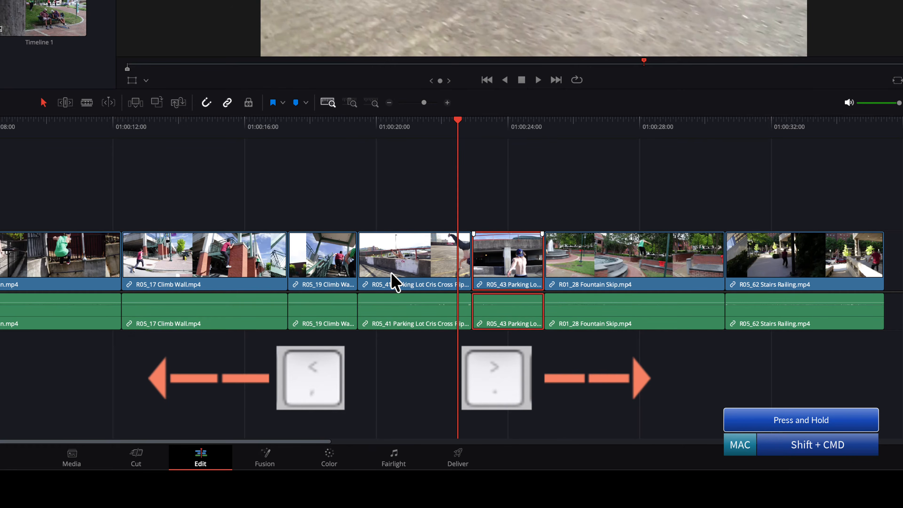
pyautogui.press('shift+super+comma')
pyautogui.press('shift+super+period')
pyautogui.press('shift+super+comma')
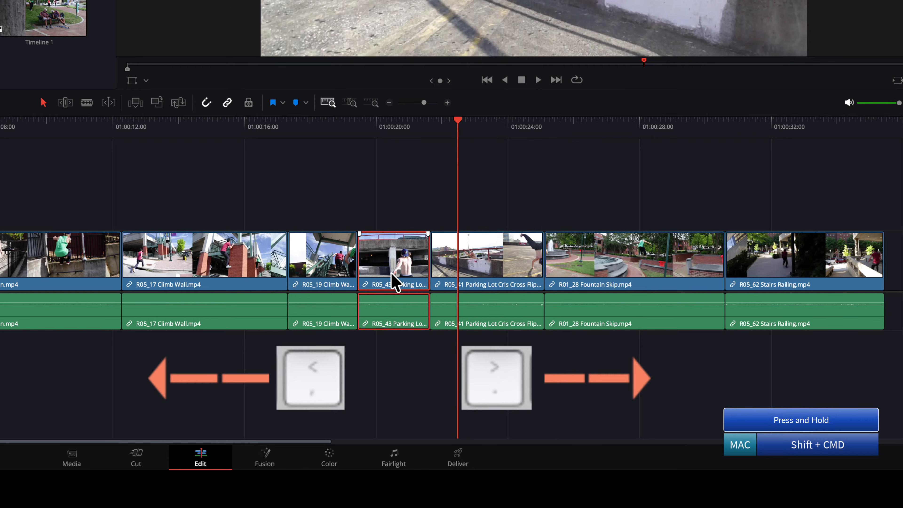
pyautogui.press('shift+super+period')
pyautogui.press('shift+super+comma')
pyautogui.press('shift+super+period')
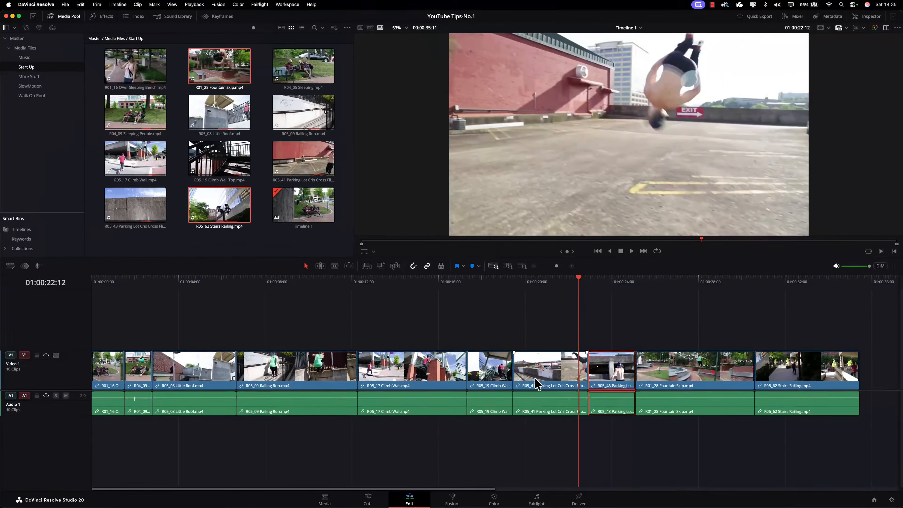
pyautogui.press('shift+super+comma')
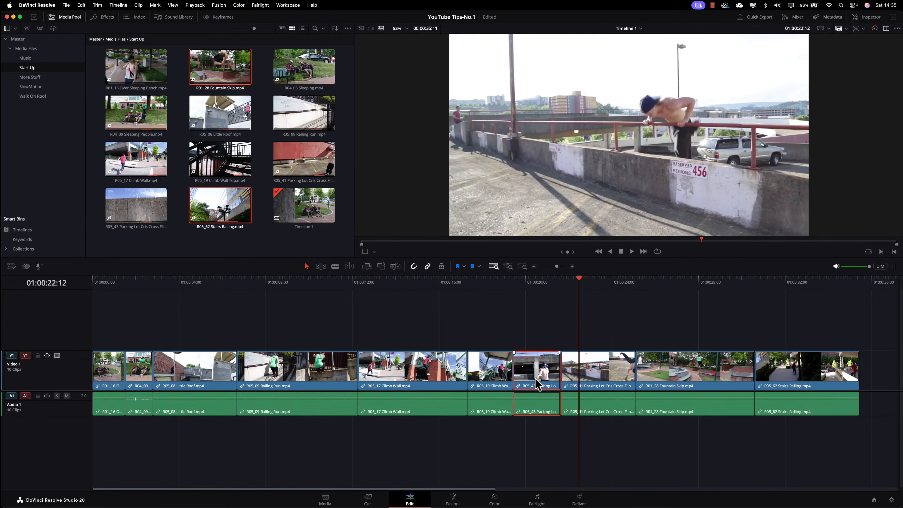
pyautogui.press('shift+super+period')
# Try shuffle-inserting the R01_28 Fountain Skip and R05_62 Stairs Railing clips together at the timeline's start, and undo the move
pyautogui.moveTo(712, 318); pyautogui.dragTo(800, 443)
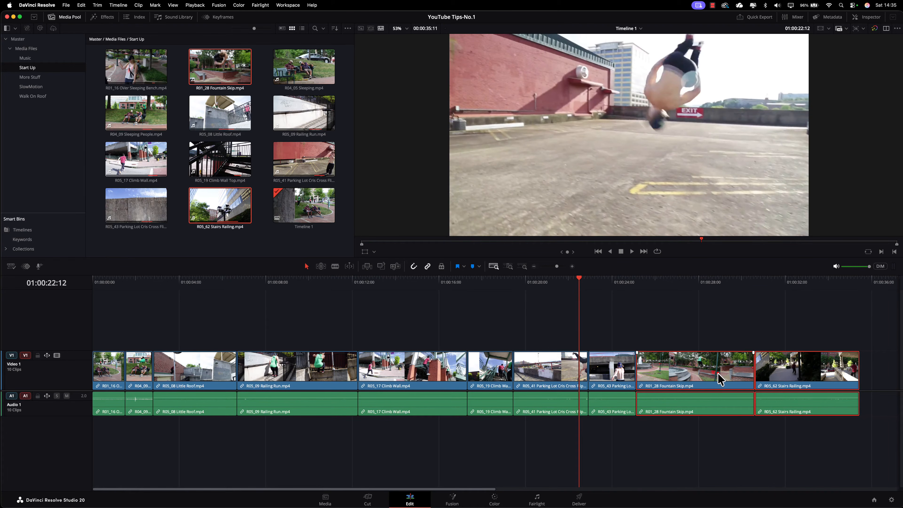
pyautogui.moveTo(718, 373); pyautogui.dragTo(168, 395)
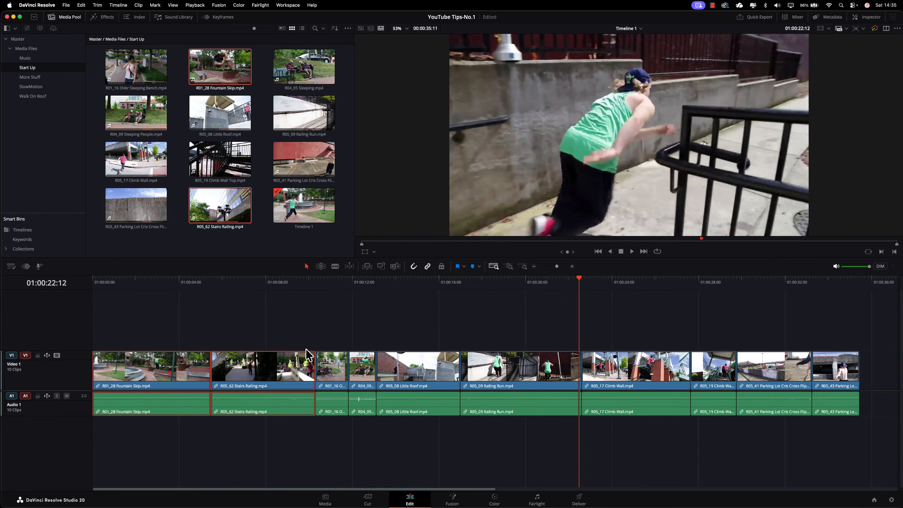
pyautogui.press('super+z')
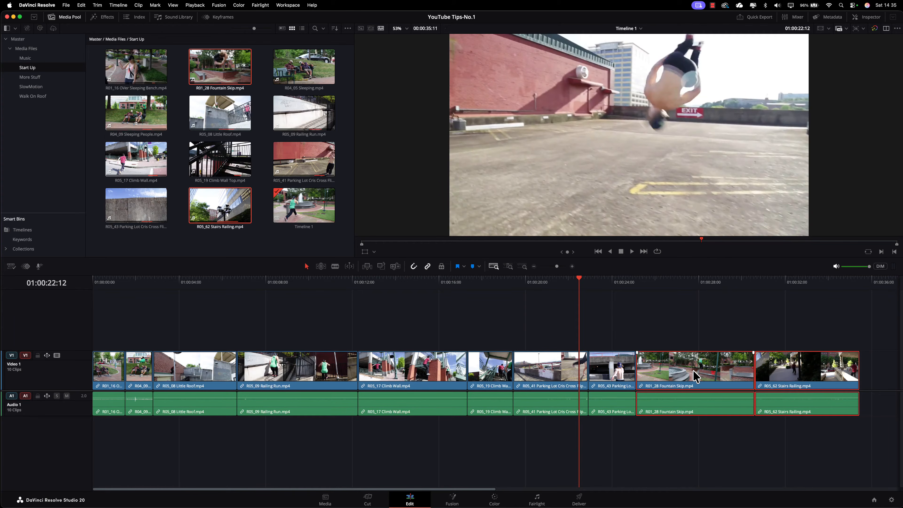
# Swap the selected R01_28 and R05_62 clips one position earlier repeatedly until they open the timeline
pyautogui.moveTo(696, 376); pyautogui.dragTo(417, 377)
pyautogui.press('super+shift+comma')
pyautogui.press('super+shift+comma')
pyautogui.press('super+shift+comma')
pyautogui.press('super+shift+comma')
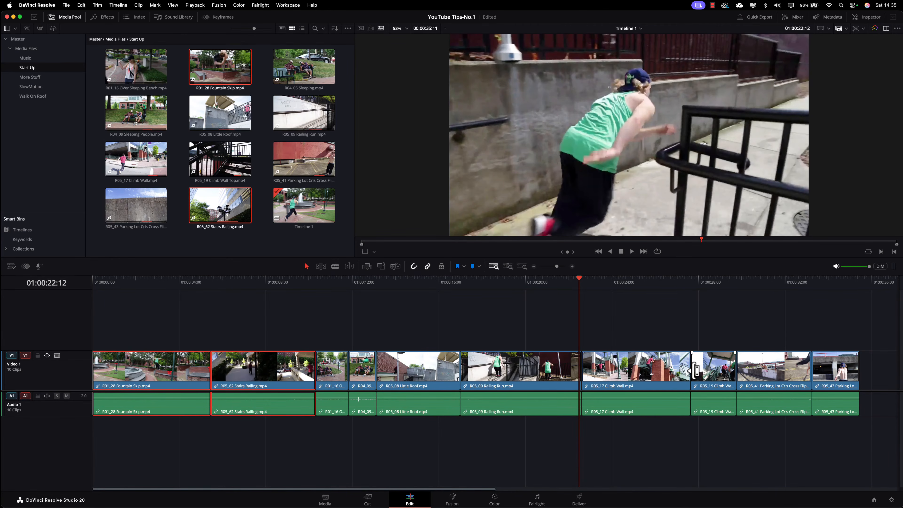
# Swap the R01_28 and R05_62 clips one position later repeatedly until they are back at the timeline's end
pyautogui.press('super+shift+period')
pyautogui.press('super+shift+period')
pyautogui.press('super+shift+period')
pyautogui.press('super+shift+period')
pyautogui.press('super+shift+period')
pyautogui.press('super+shift+period')
pyautogui.press('super+shift+period')
pyautogui.press('super+shift+period')
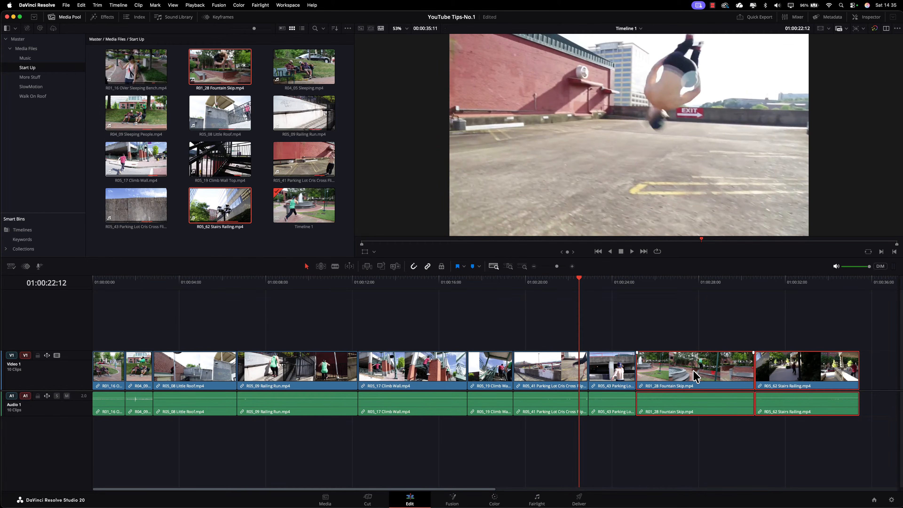
# With the playhead at 01:00:10:14, try deleting the R05_09 Railing Run clip so it leaves a gap, and undo the deletion
pyautogui.moveTo(601, 331); pyautogui.dragTo(321, 364)
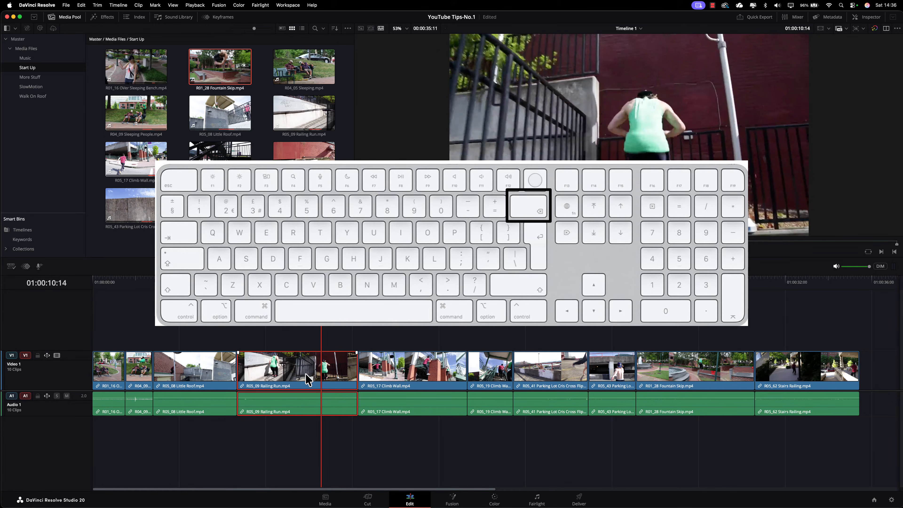
pyautogui.press('BackSpace')
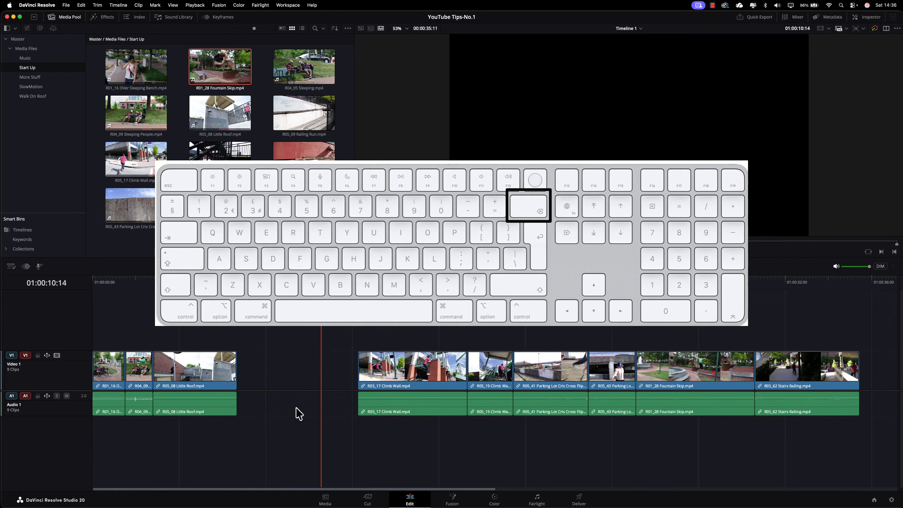
pyautogui.press('super+z')
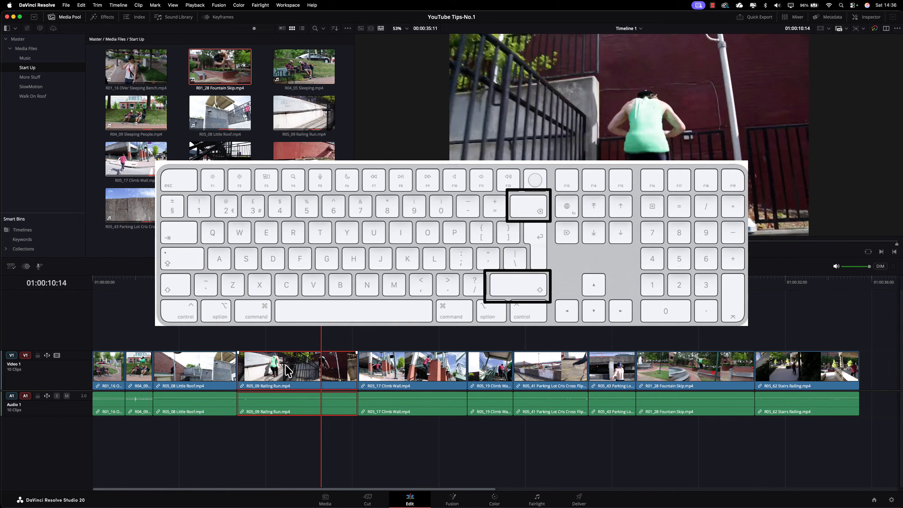
# Try ripple deleting the R05_09 Railing Run clip to close its gap, undoing each of the two attempts
pyautogui.hotkey('shift', 'BackSpace')
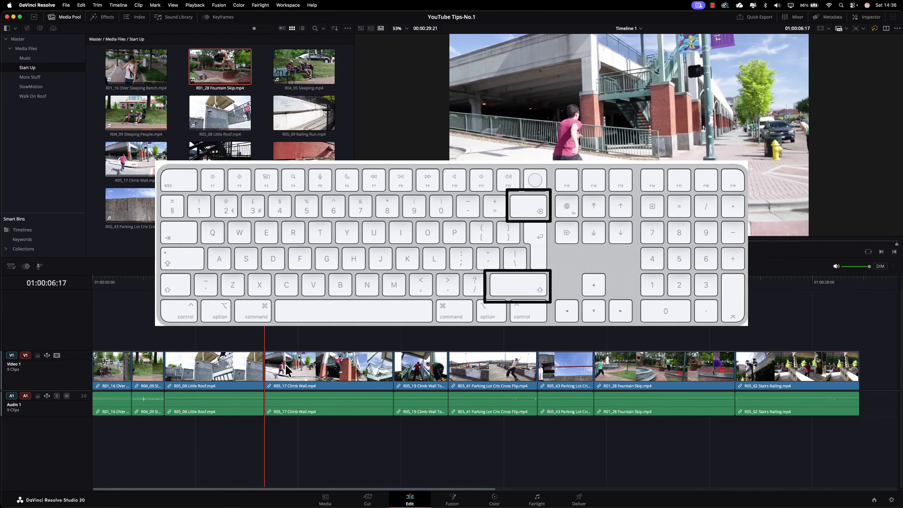
pyautogui.press('super+z')
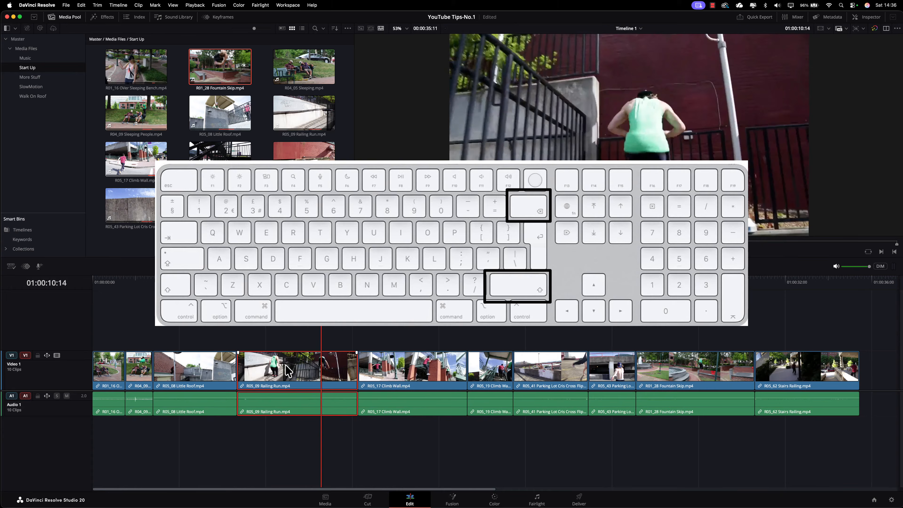
pyautogui.hotkey('shift', 'BackSpace')
pyautogui.press('super+z')
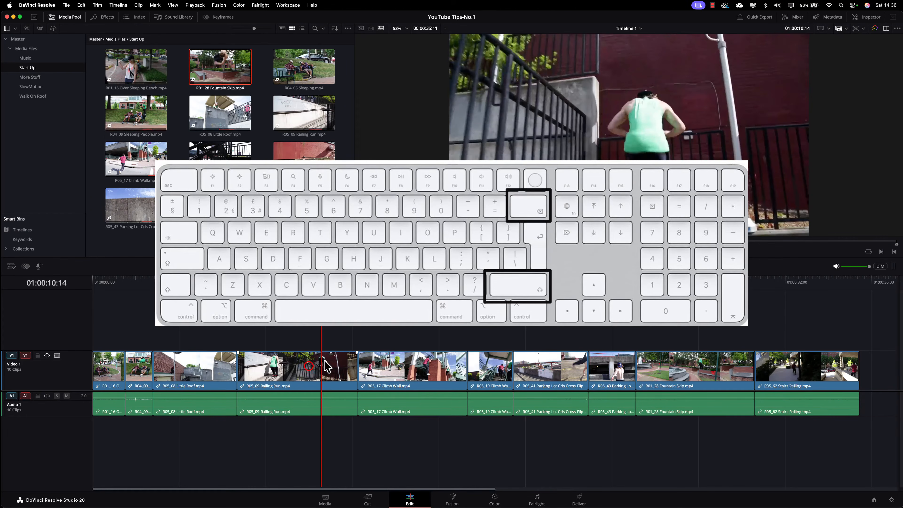
# Ripple delete the R05_09 Railing Run clip from the timeline
pyautogui.click(309, 366)
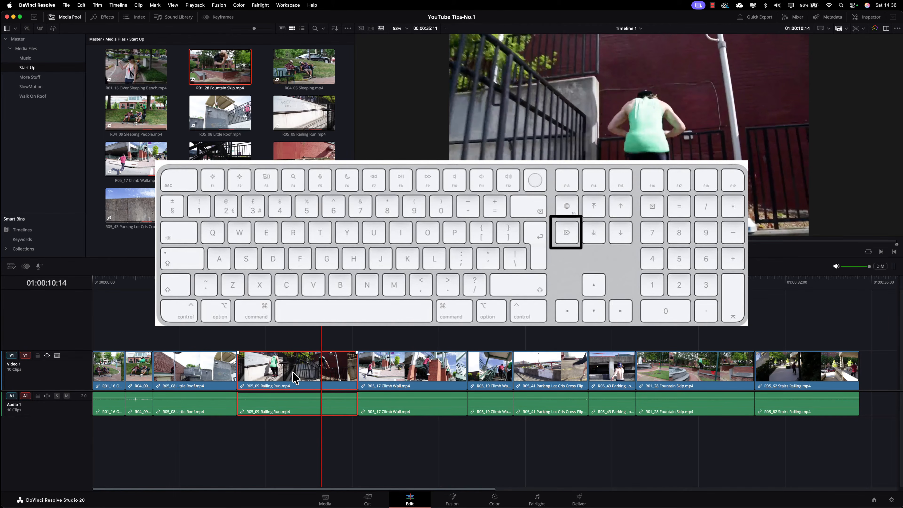
pyautogui.press('Delete')
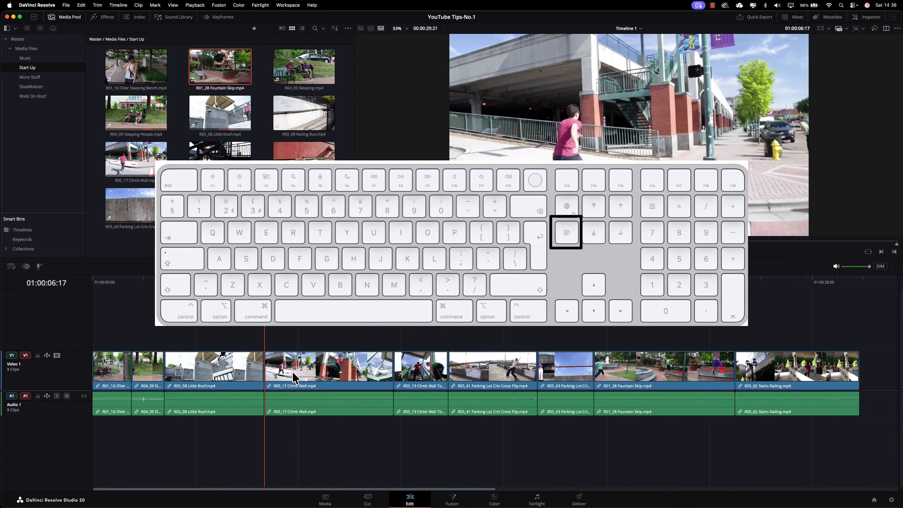
# Undo the ripple deletion of the R05_09 Railing Run clip
pyautogui.press('super+z')
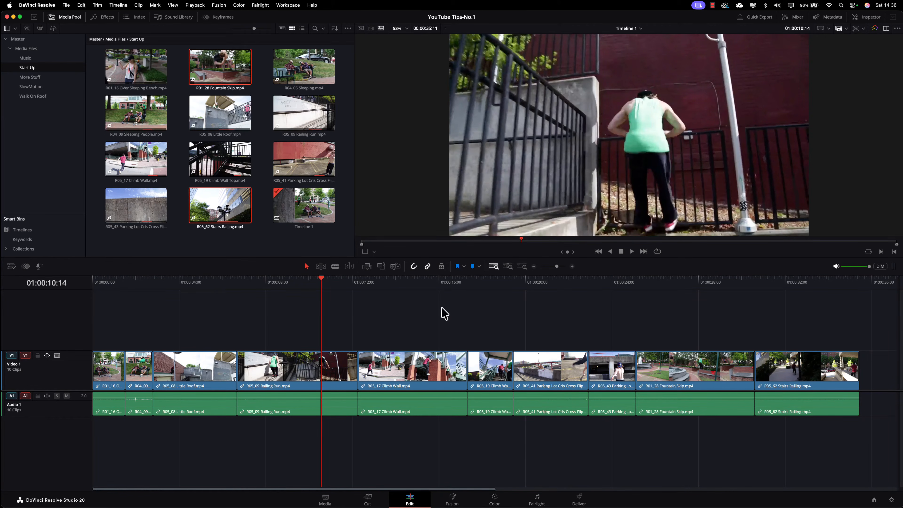
# Open the cut between the R01_16 and R04_09 clips at 01:00:01:13 in the trim editor and hide the media pool
pyautogui.moveTo(248, 282); pyautogui.dragTo(123, 297)
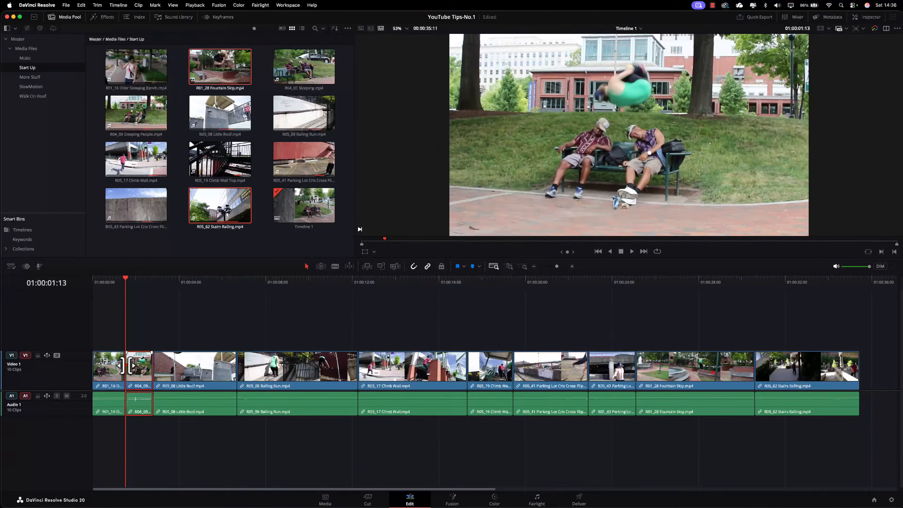
pyautogui.click(126, 365)
pyautogui.moveTo(125, 366); pyautogui.dragTo(126, 366)
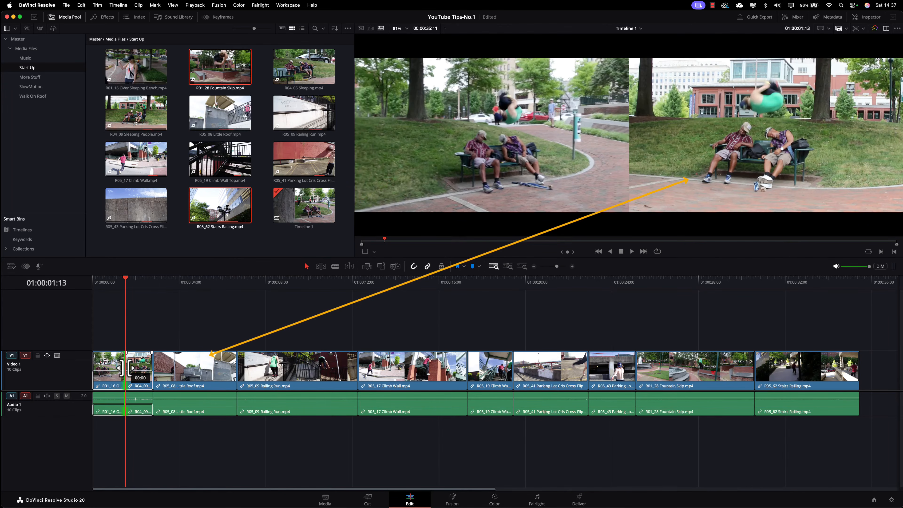
pyautogui.moveTo(126, 369)
pyautogui.mouseDown()
pyautogui.moveTo(136, 370)
pyautogui.moveTo(128, 370)
pyautogui.mouseUp()
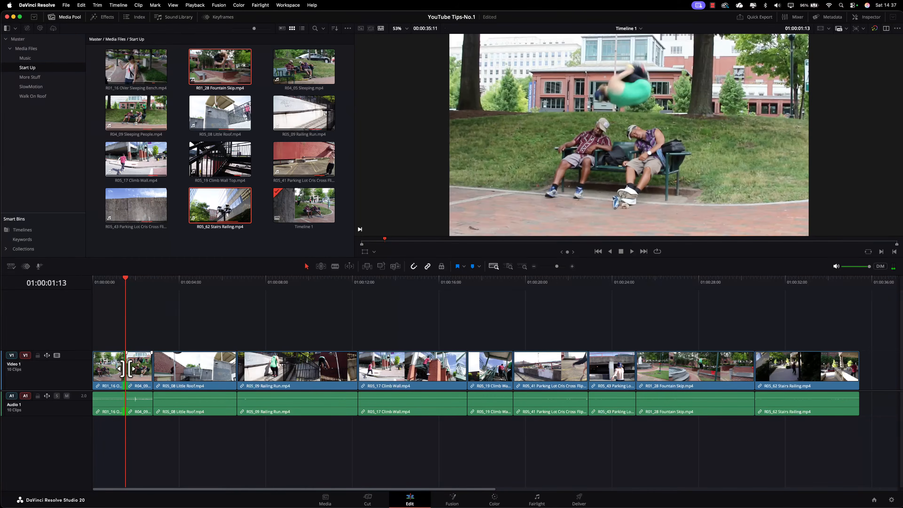
pyautogui.doubleClick(125, 368)
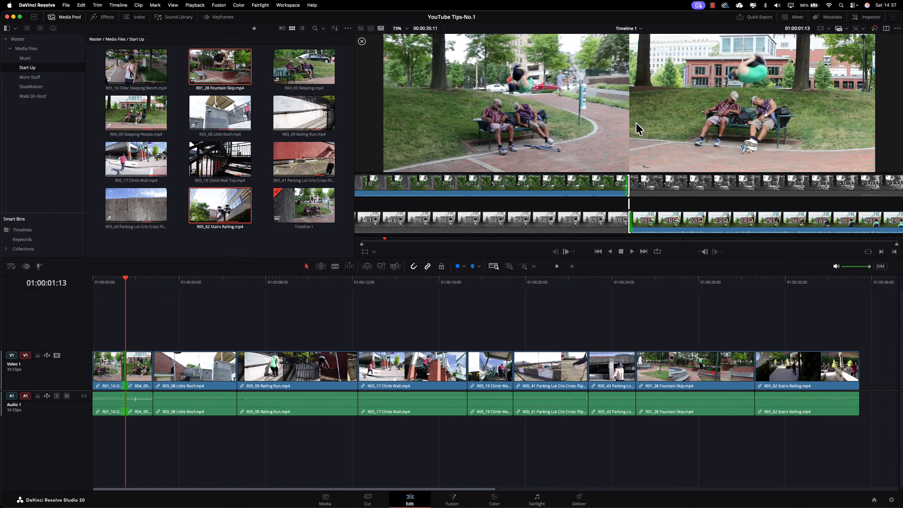
pyautogui.click(69, 17)
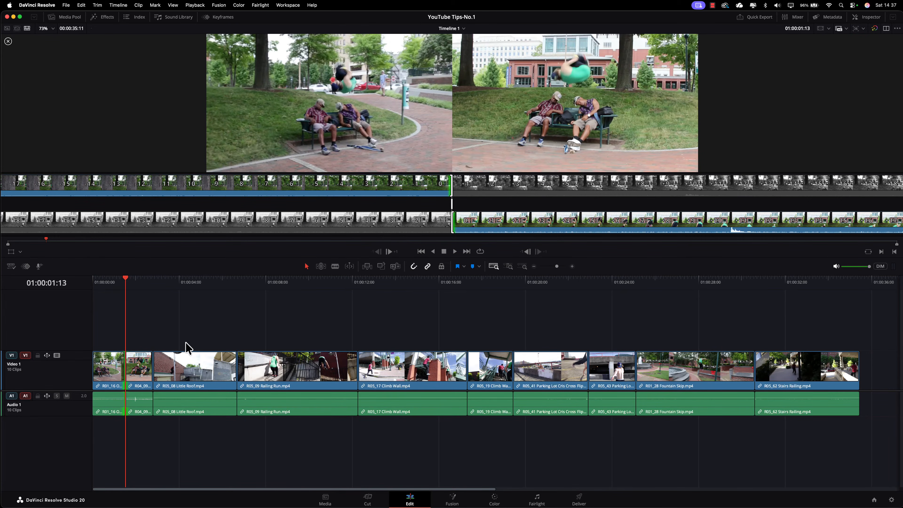
# Try shortening the R01_16 clip's end by about 16 frames in the trim editor using selection mode, and undo it
pyautogui.click(451, 187)
pyautogui.moveTo(452, 186); pyautogui.dragTo(439, 185)
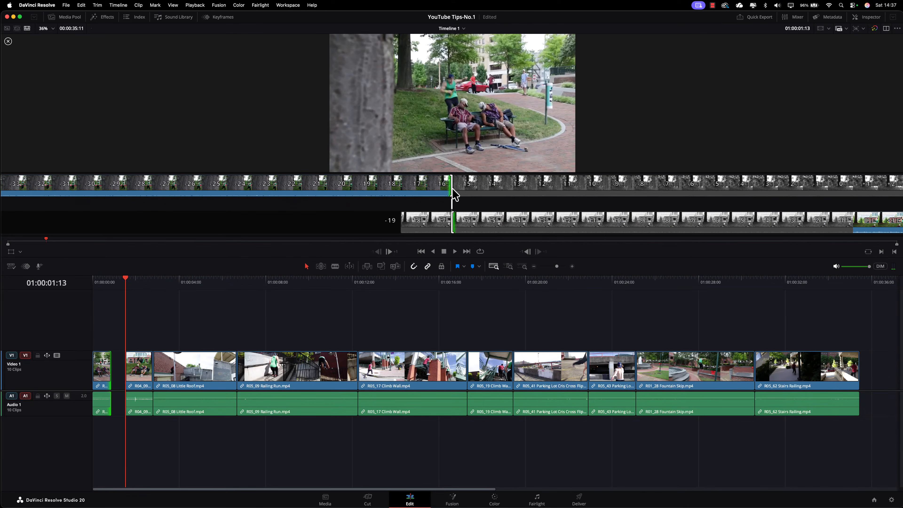
pyautogui.press('super+z')
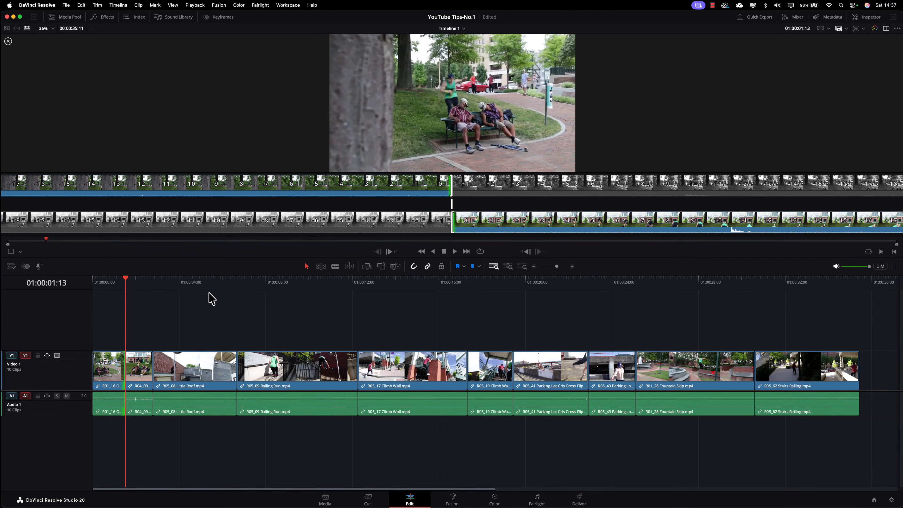
# In Trim Edit mode, ripple extend the R01_16 clip's end by four frames, fine-tuning the outgoing edge frame by frame
pyautogui.click(322, 266)
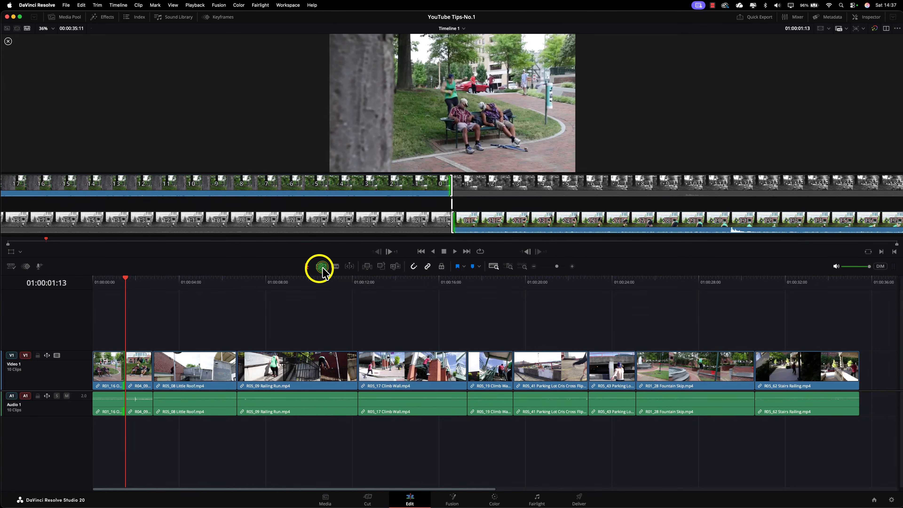
pyautogui.moveTo(451, 190); pyautogui.dragTo(456, 185)
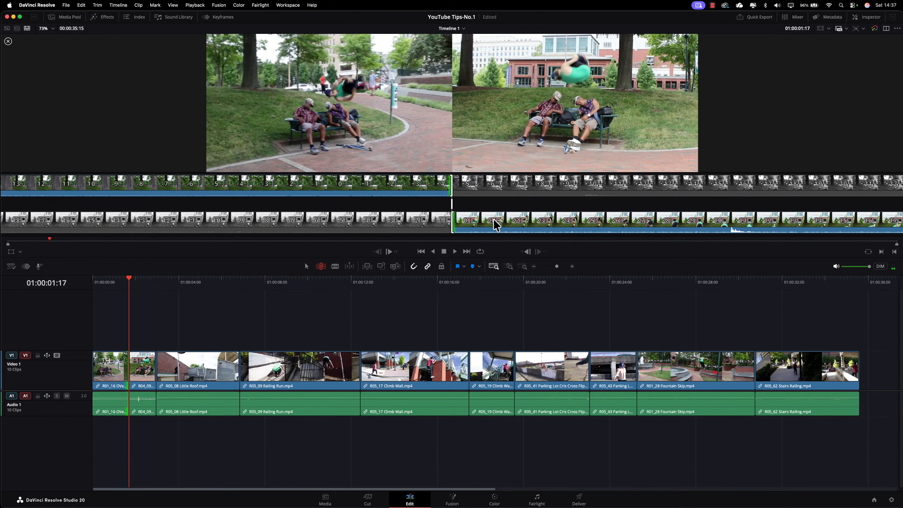
pyautogui.click(526, 252)
pyautogui.click(390, 251)
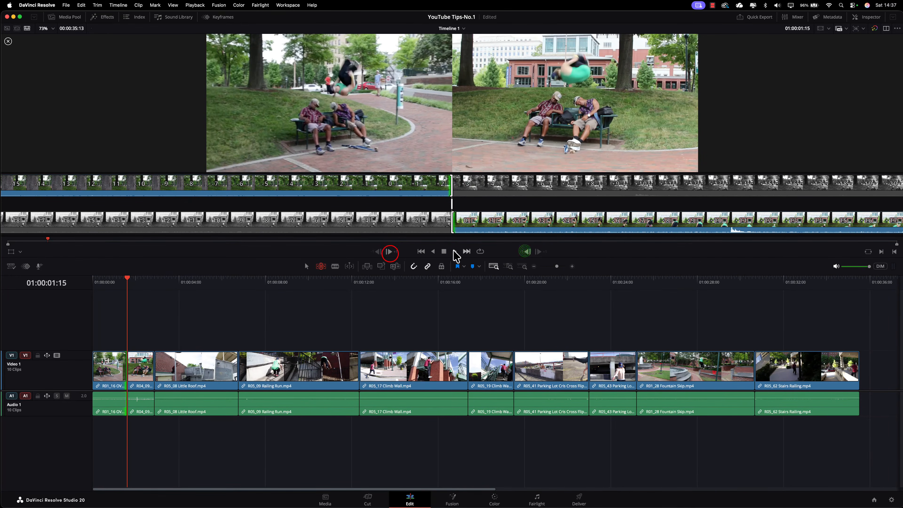
pyautogui.click(390, 251)
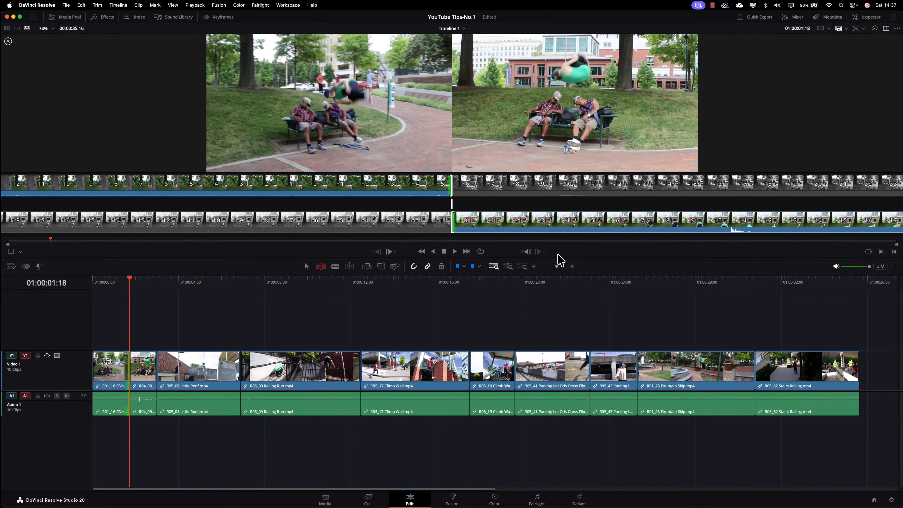
pyautogui.click(525, 251)
pyautogui.click(526, 252)
pyautogui.click(525, 251)
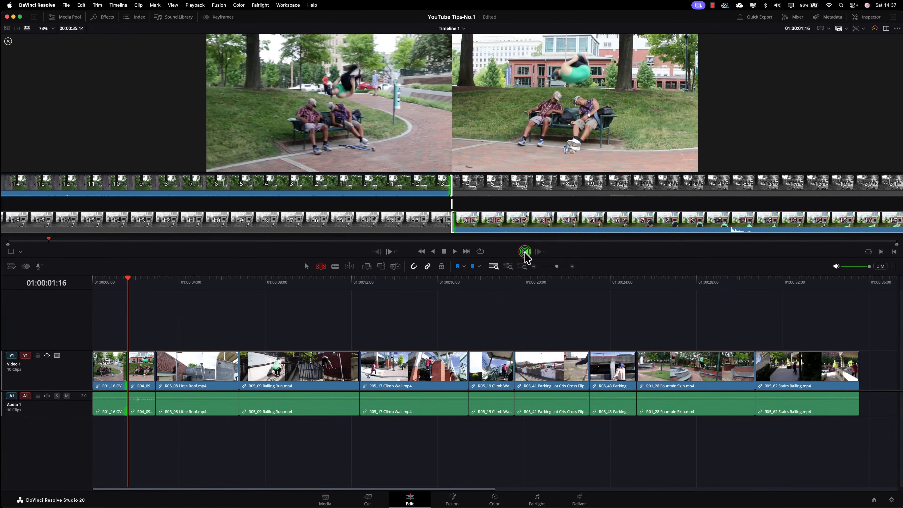
pyautogui.click(393, 252)
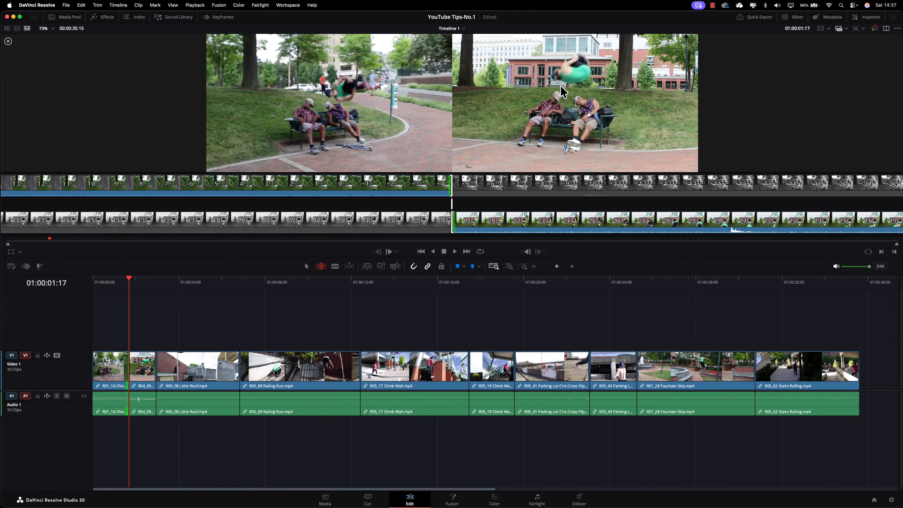
# Nudge the incoming R04_09 clip's start back and forth, extending it by one frame overall
pyautogui.click(451, 224)
pyautogui.press(',')
pyautogui.press(',')
pyautogui.press('.')
pyautogui.press('.')
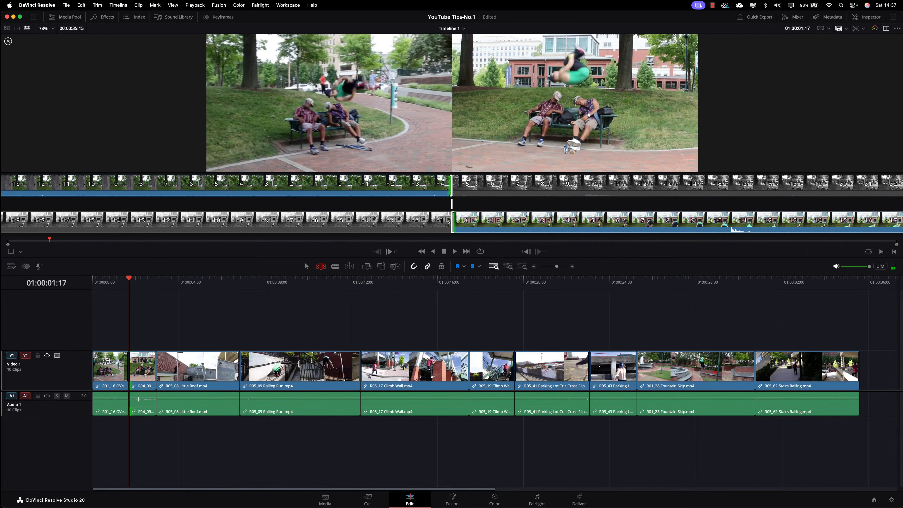
pyautogui.press('.')
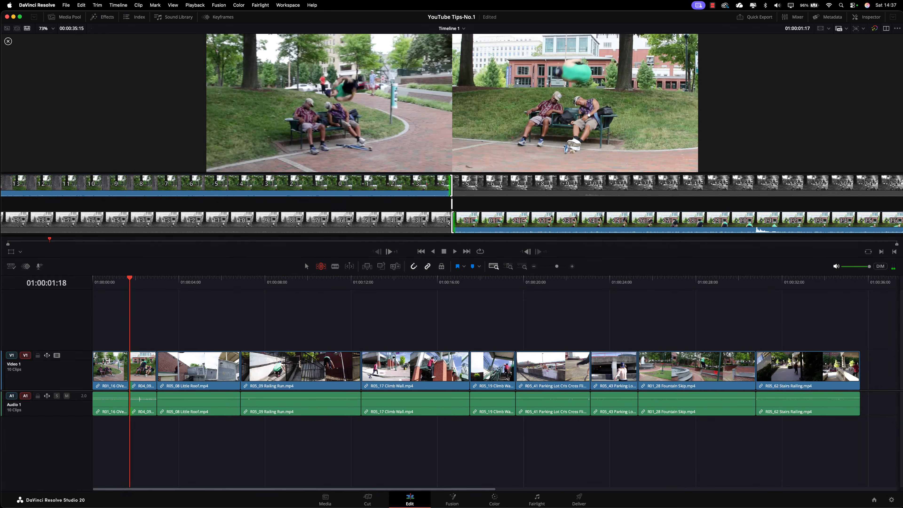
# Play the timeline from the beginning to review the trimmed cut between the first two clips
pyautogui.moveTo(130, 280); pyautogui.dragTo(92, 285)
pyautogui.press('space')
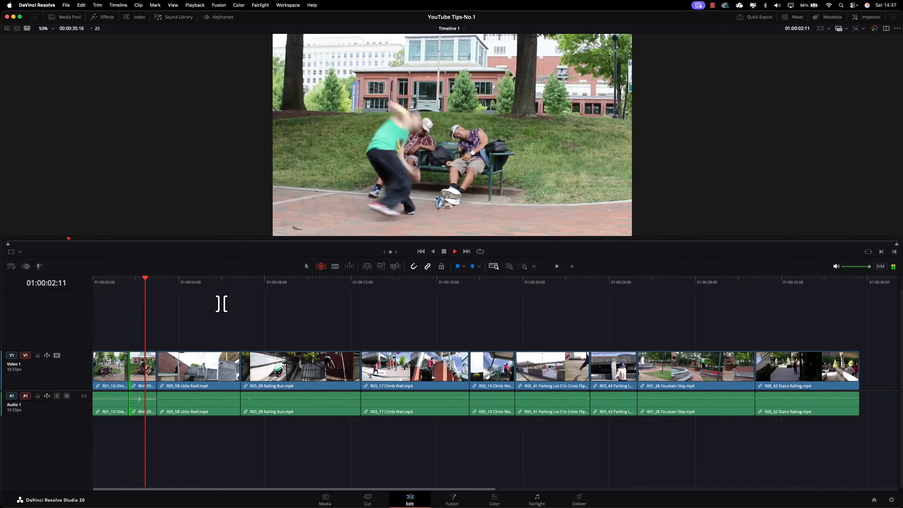
pyautogui.press('space')
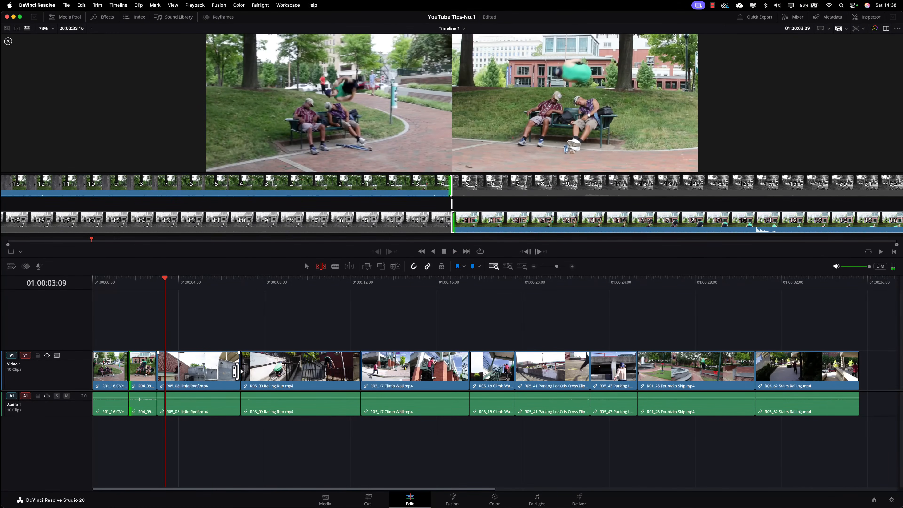
# Ripple trim one frame off the R05_08 Little Roof clip's end and three frames off the R05_09 Railing Run clip's start
pyautogui.click(240, 371)
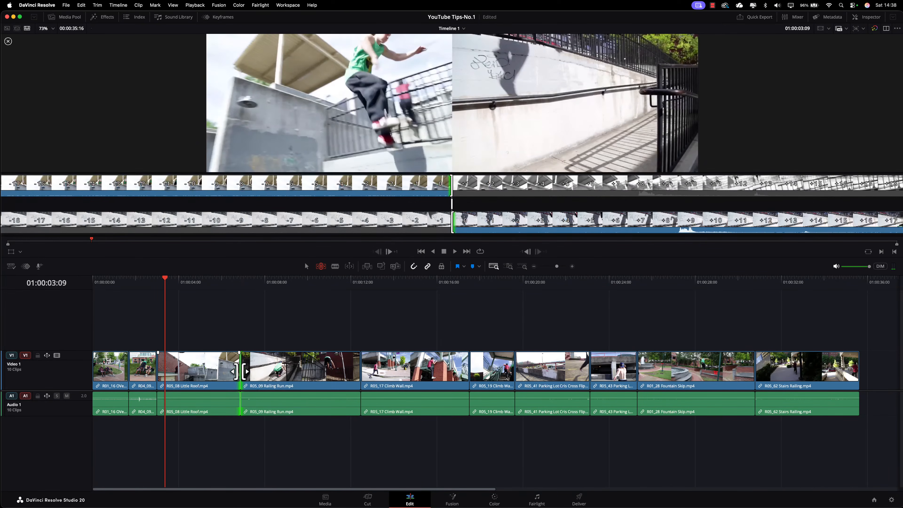
pyautogui.press(',')
pyautogui.press(',')
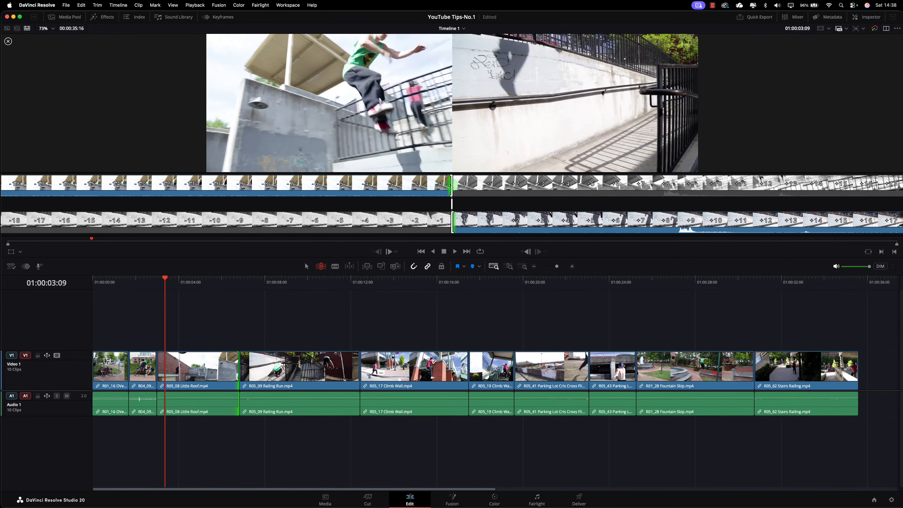
pyautogui.press(',')
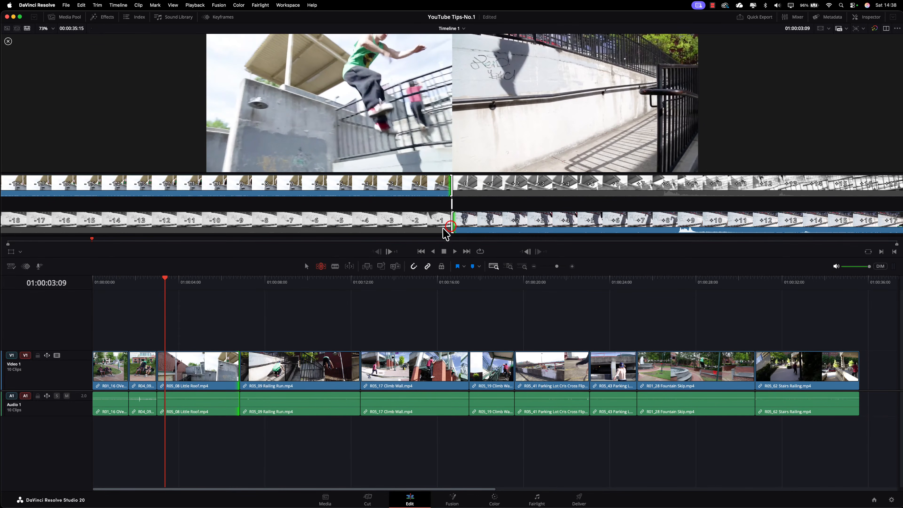
pyautogui.moveTo(452, 224); pyautogui.dragTo(450, 227)
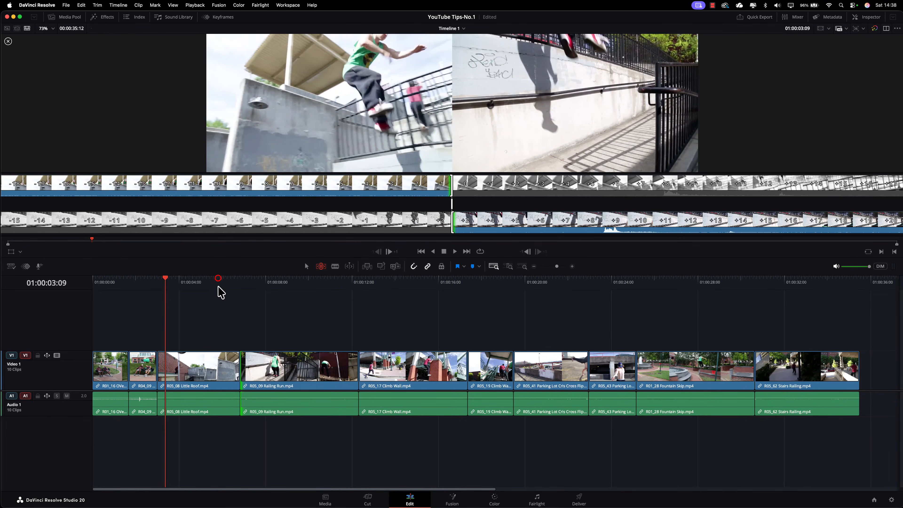
# Play across the cut between the R05_08 Little Roof and R05_09 Railing Run clips to review it
pyautogui.click(218, 278)
pyautogui.press('space')
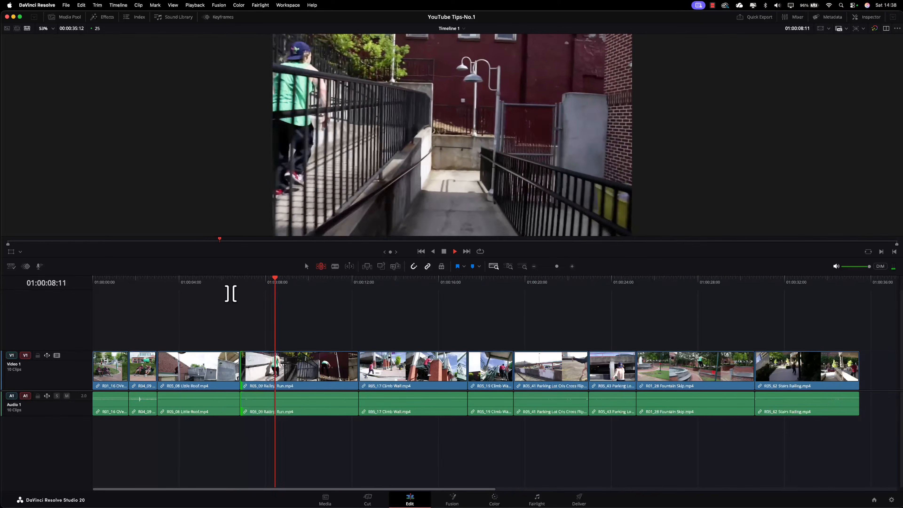
pyautogui.press('space')
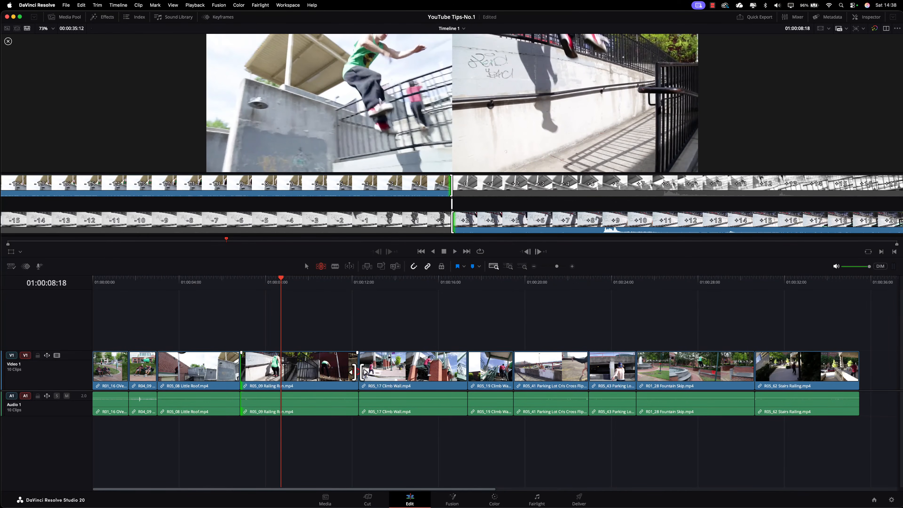
# Check the R05_09 to R05_17 cut in the trim editor, and ripple extend the R05_19 clip's start by two frames
pyautogui.click(356, 372)
pyautogui.doubleClick(359, 373)
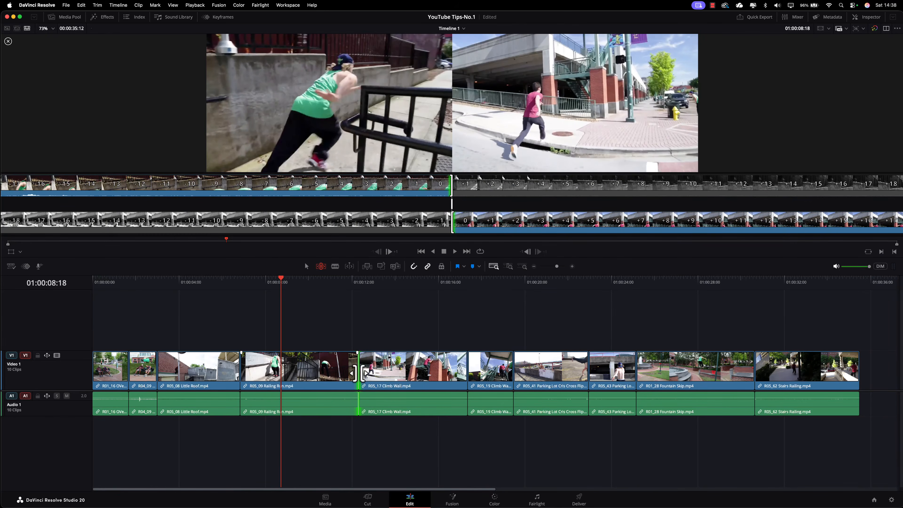
pyautogui.doubleClick(467, 372)
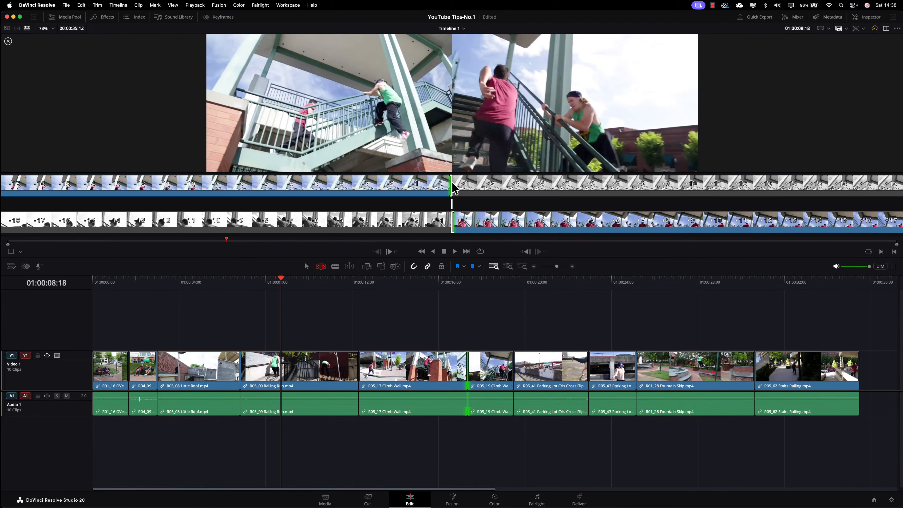
pyautogui.moveTo(454, 220); pyautogui.dragTo(450, 222)
# Play through the R05_17 Climb Wall to R05_19 Climb Wall Top cut to review the trim
pyautogui.moveTo(389, 279); pyautogui.dragTo(433, 282)
pyautogui.press('space')
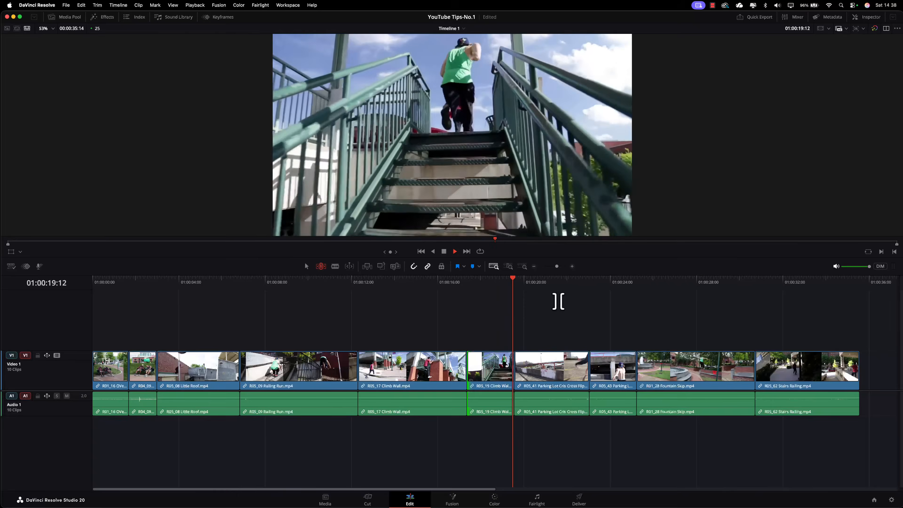
pyautogui.press('space')
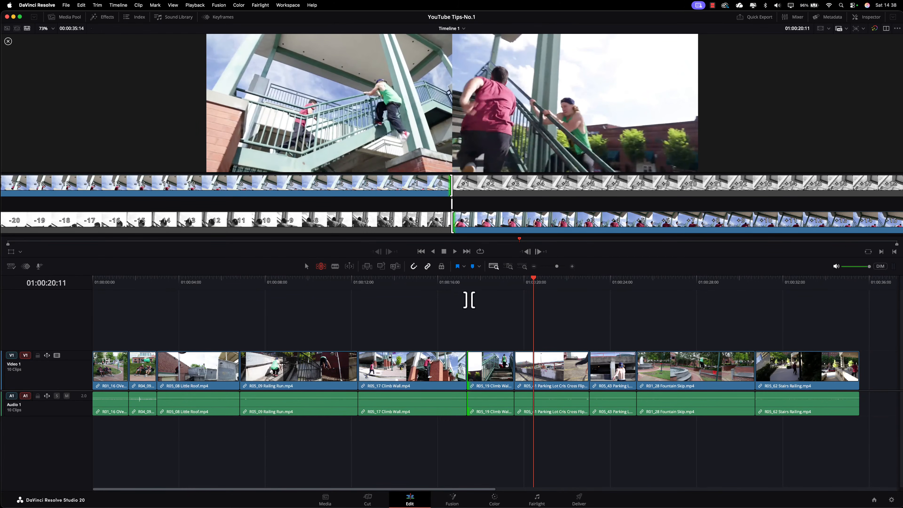
# Return to selection mode and delete only the audio of all ten clips from the Audio 1 track
pyautogui.click(417, 370)
pyautogui.click(305, 266)
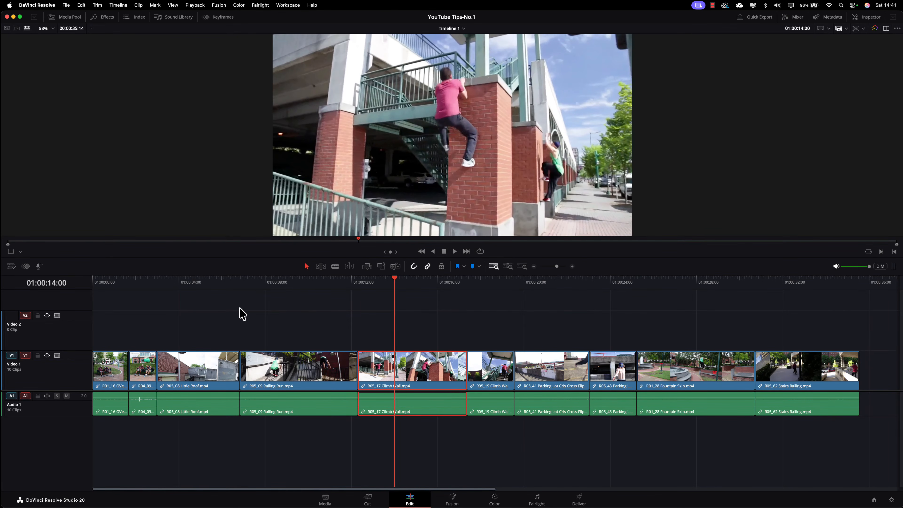
pyautogui.click(317, 308)
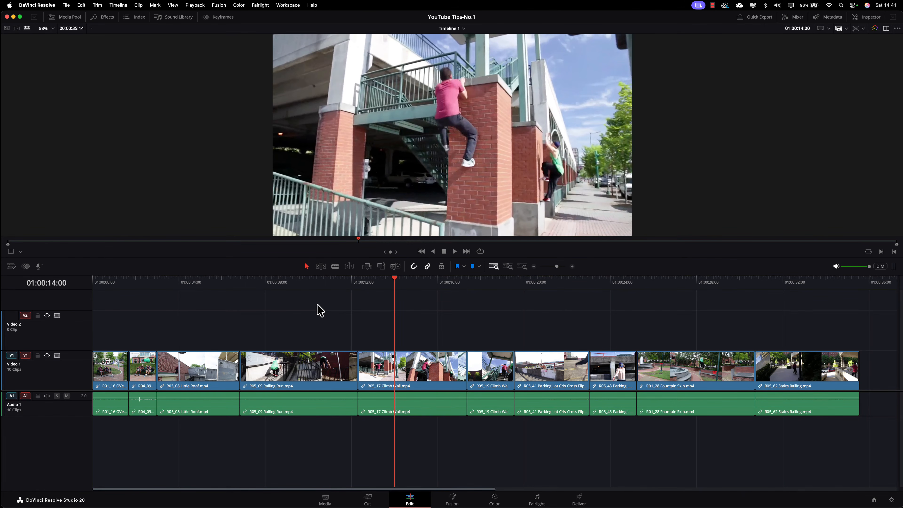
pyautogui.click(111, 452)
pyautogui.moveTo(111, 453); pyautogui.dragTo(814, 426)
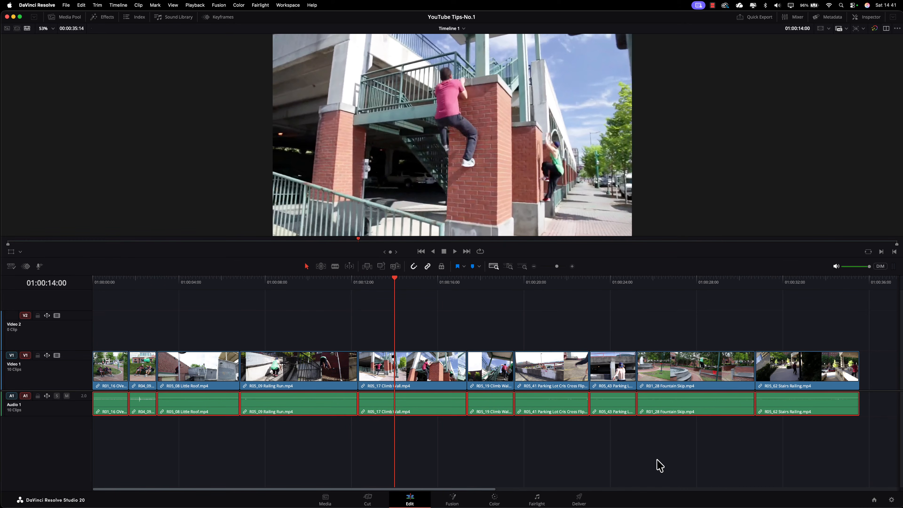
pyautogui.press('Delete')
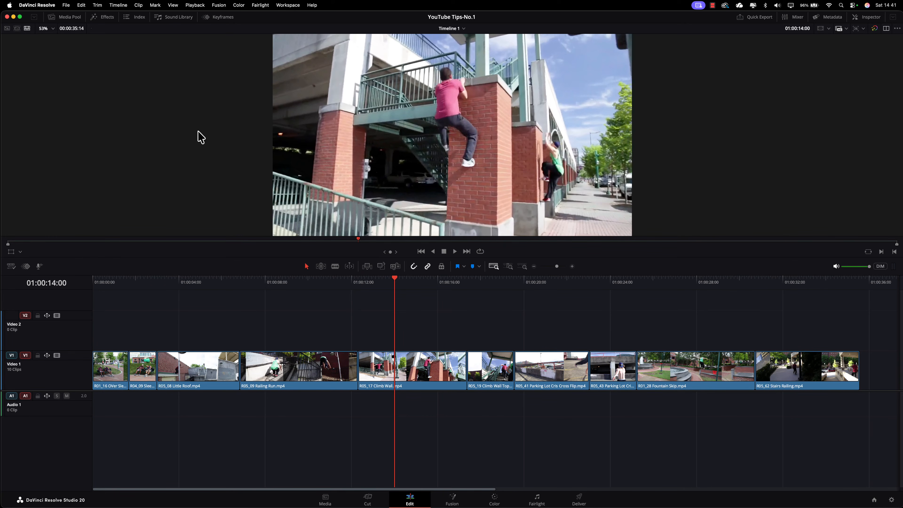
# Show the media pool and place Parkour Score.wav from the Music bin at the start of the Audio 1 track
pyautogui.click(71, 17)
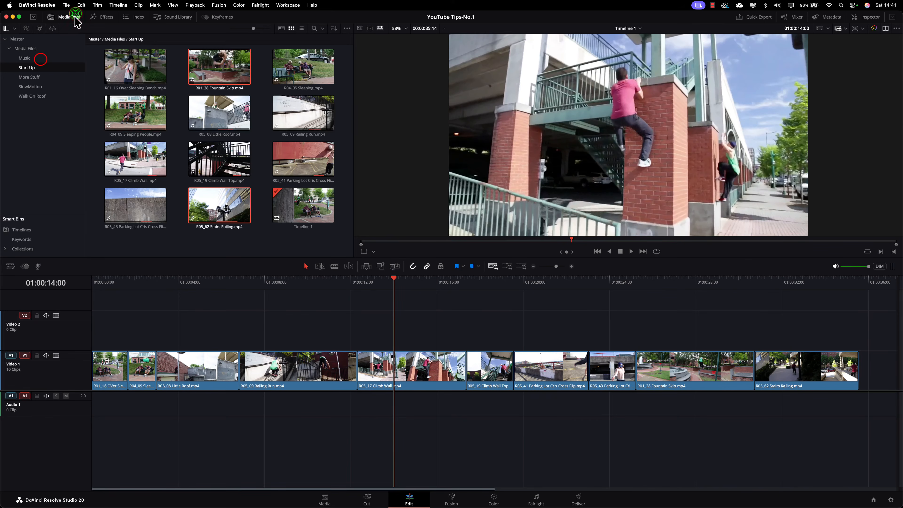
pyautogui.click(41, 58)
pyautogui.moveTo(135, 67); pyautogui.dragTo(101, 394)
pyautogui.hotkey('shift', 'z')
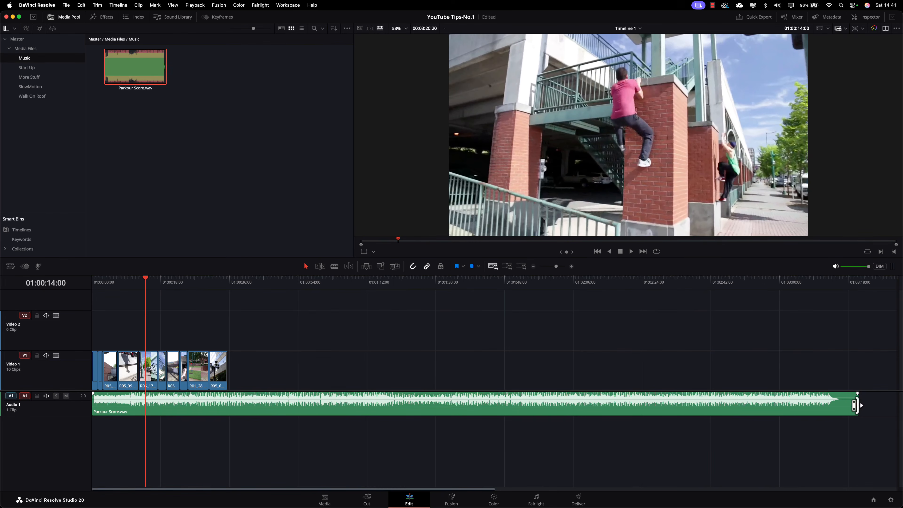
# Trim the Parkour Score.wav clip's end to match the last video clip, and save the project
pyautogui.moveTo(855, 404); pyautogui.dragTo(226, 405)
pyautogui.hotkey('shift', 'z')
pyautogui.press('super+s')
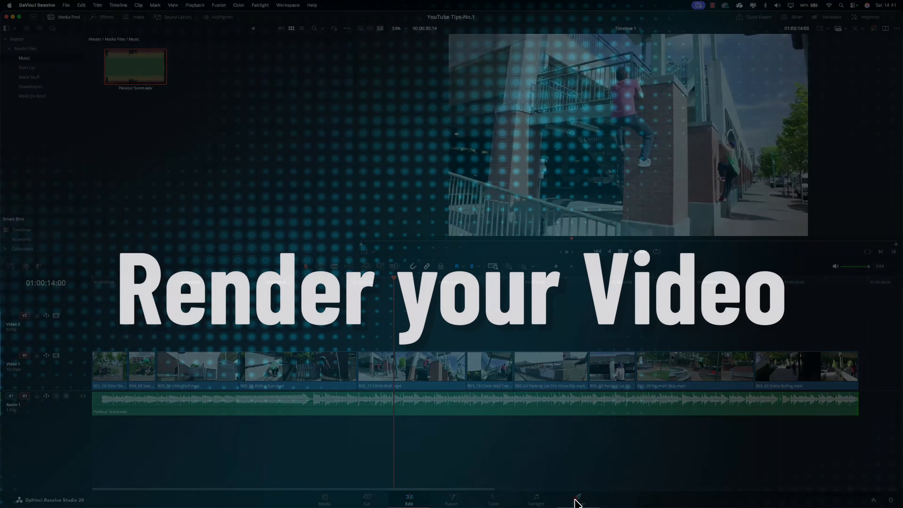
# On the Deliver page, apply the H.264 Master render preset and name the output file Parkour
pyautogui.click(577, 499)
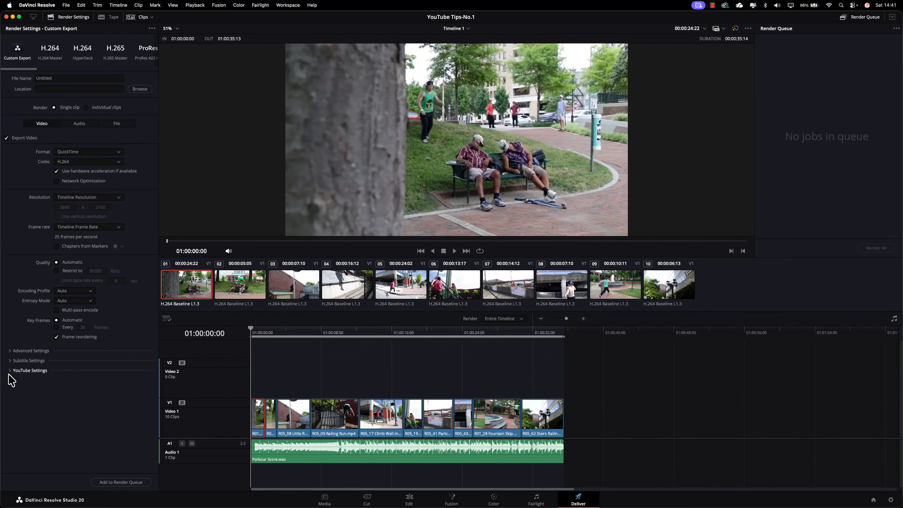
pyautogui.click(54, 53)
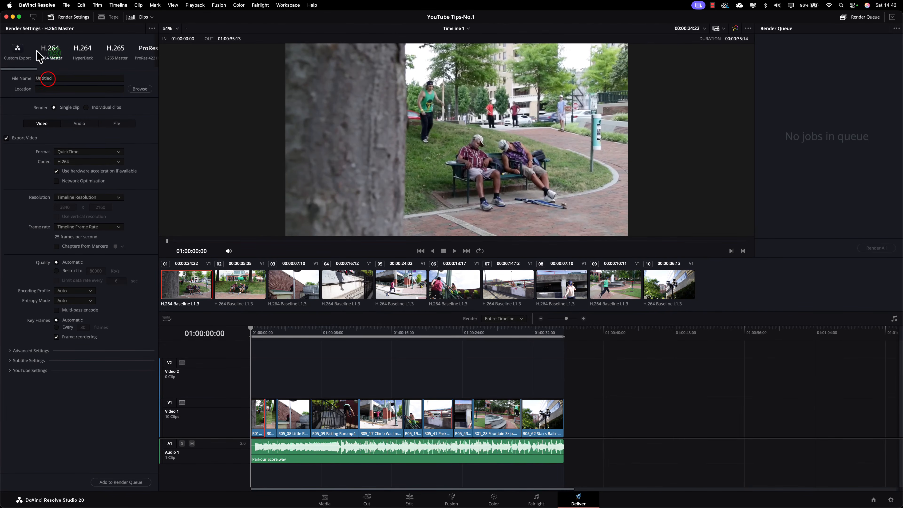
pyautogui.doubleClick(48, 78)
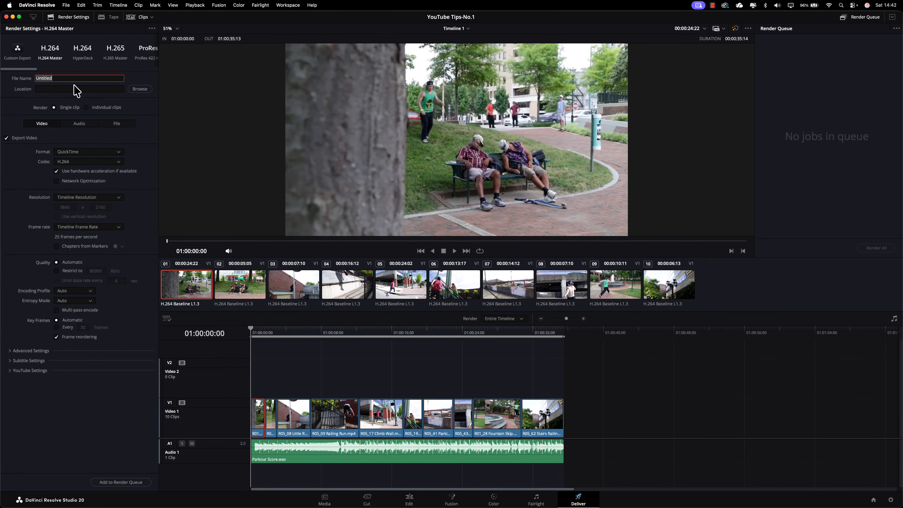
pyautogui.write('Parkour')
# Set the render's output resolution to 1920 x 1080 HD
pyautogui.click(105, 197)
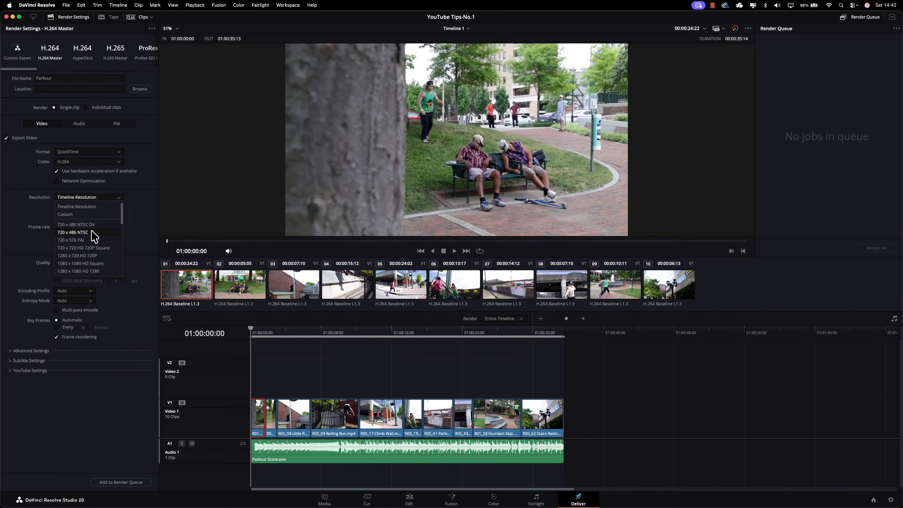
pyautogui.scroll(-3, 96, 253)
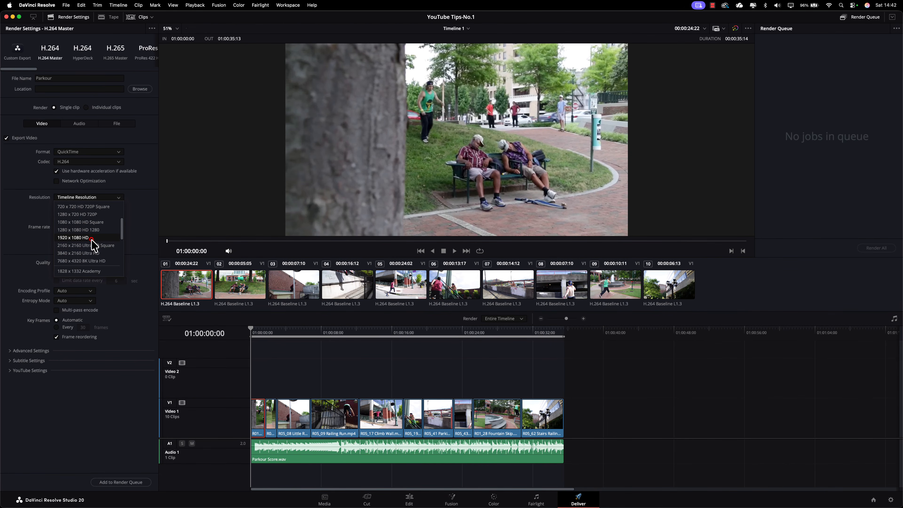
pyautogui.click(92, 238)
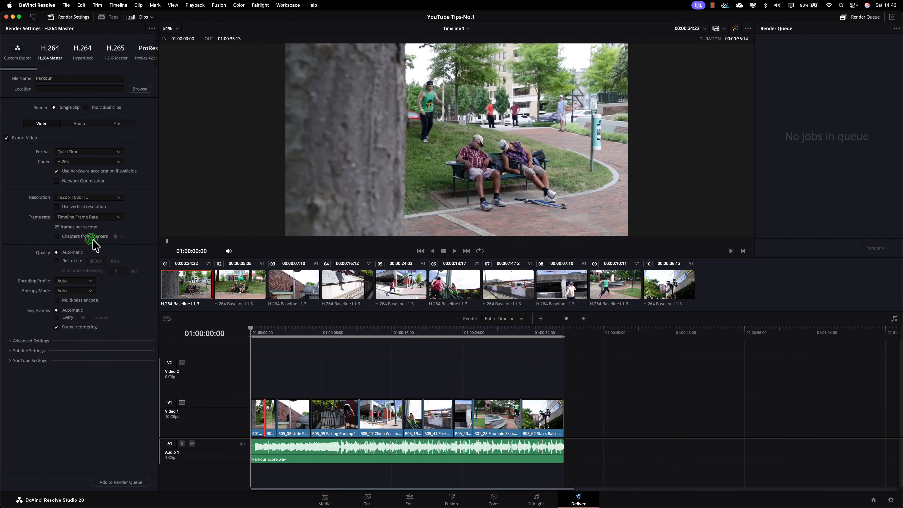
pyautogui.click(94, 207)
# Enable audio normalization for the render and set its standard to YouTube
pyautogui.click(79, 124)
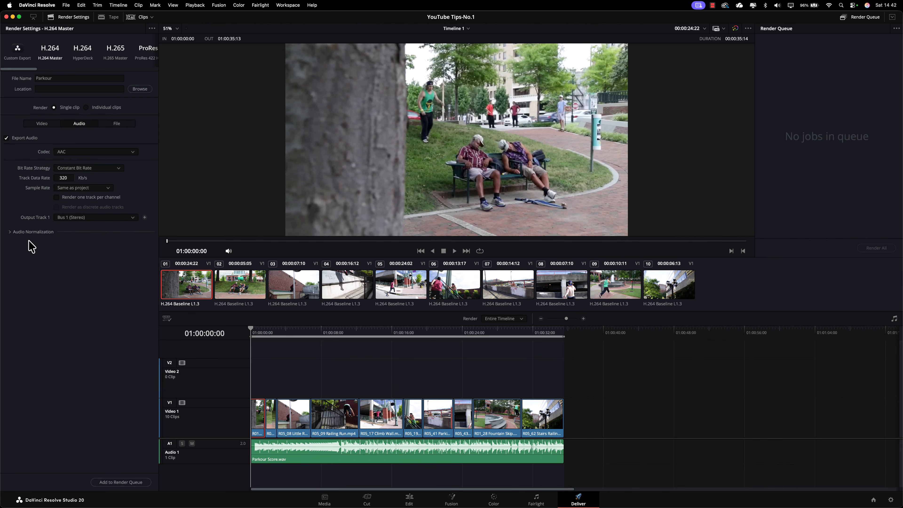
pyautogui.click(11, 233)
pyautogui.click(57, 241)
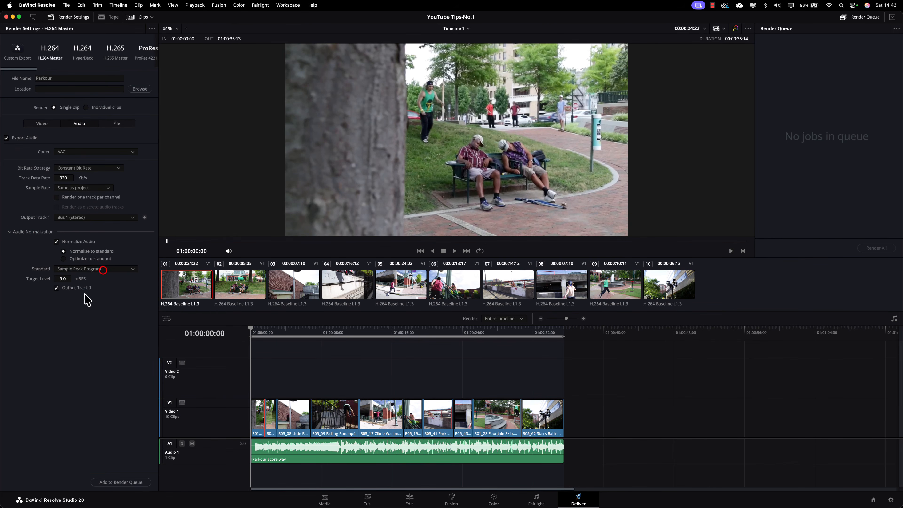
pyautogui.click(103, 269)
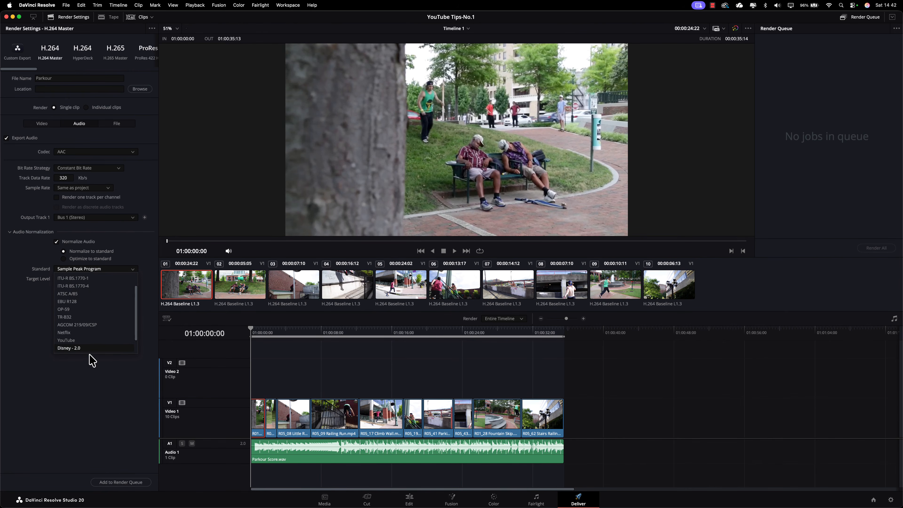
pyautogui.scroll(-2, 94, 346)
pyautogui.click(97, 325)
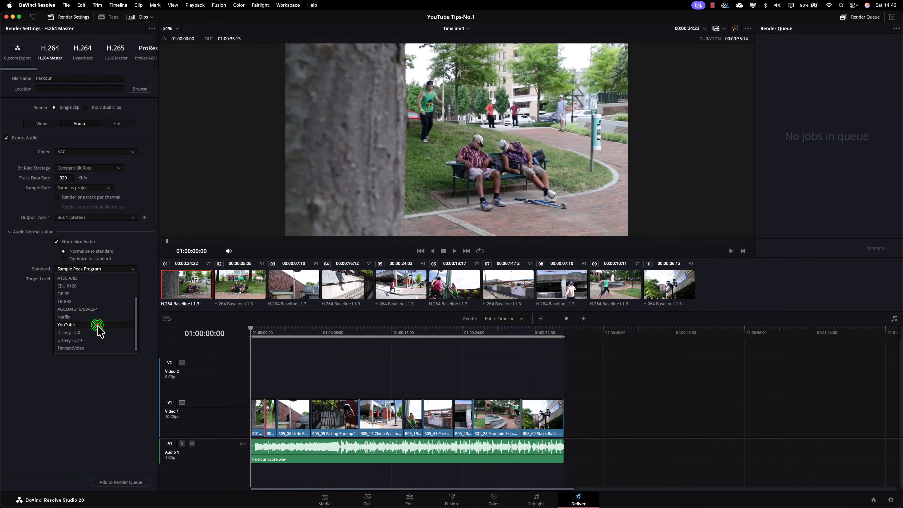
# Add the Parkour render to the queue with the Movies folder as its destination, and start rendering the queue
pyautogui.click(127, 482)
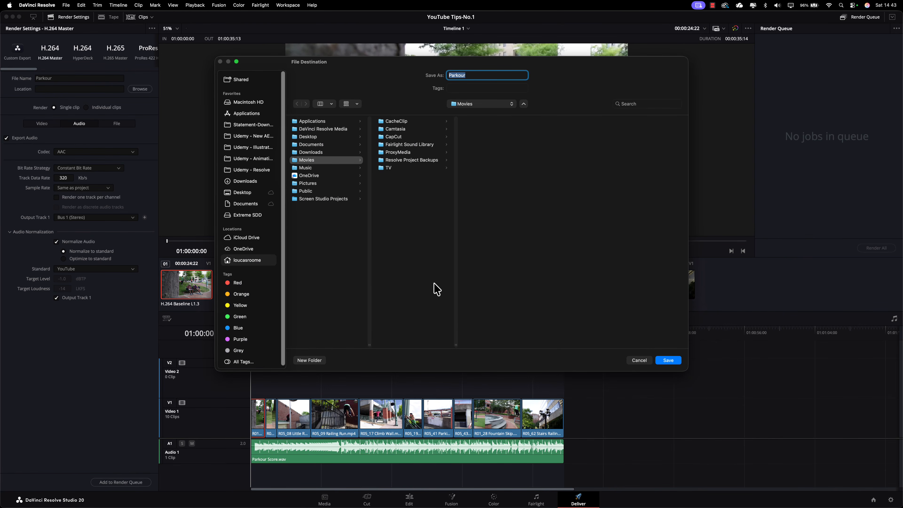
pyautogui.click(668, 361)
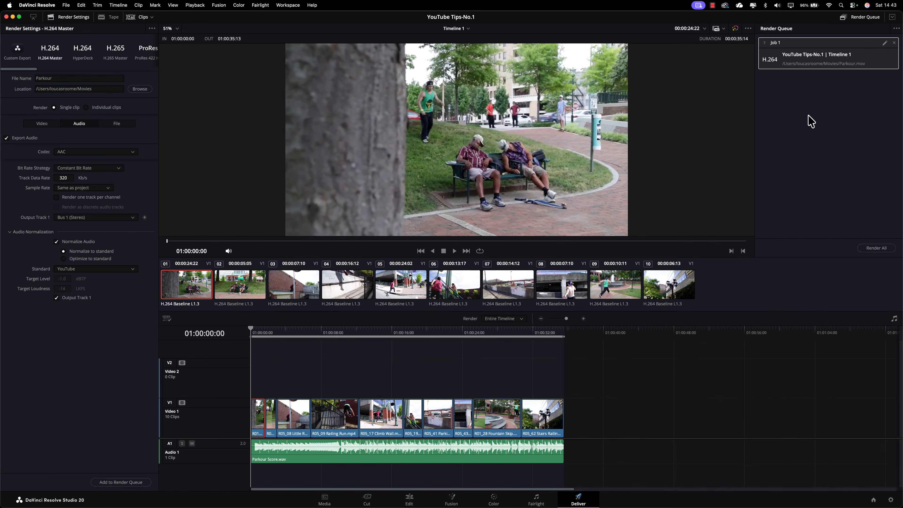
pyautogui.click(877, 248)
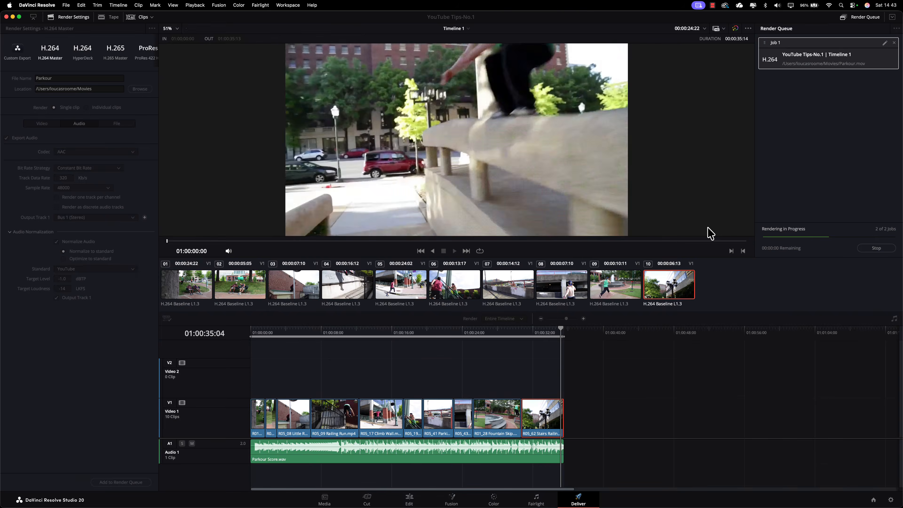